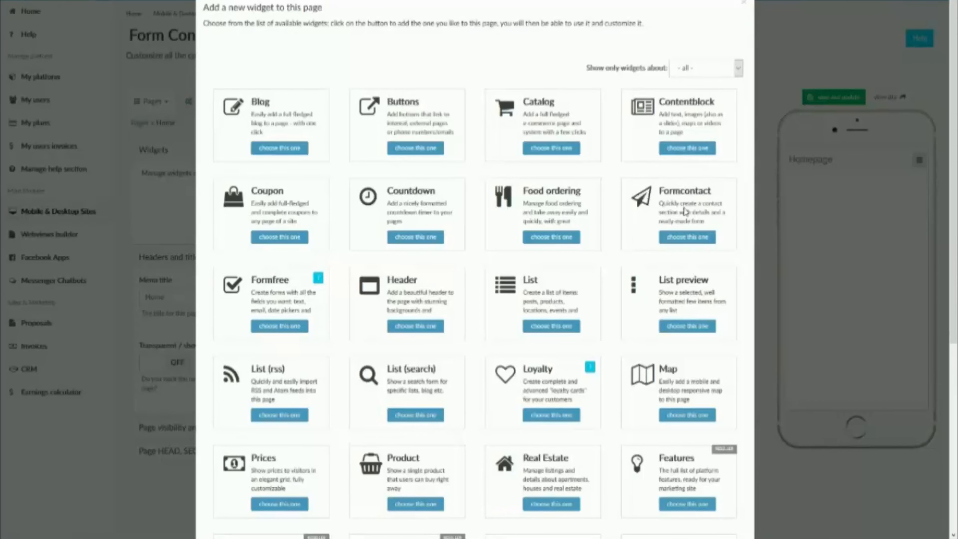
# - Add a Formcontact widget to the Homepage and set its main title to "Contact Me!"
pyautogui.click(693, 243)
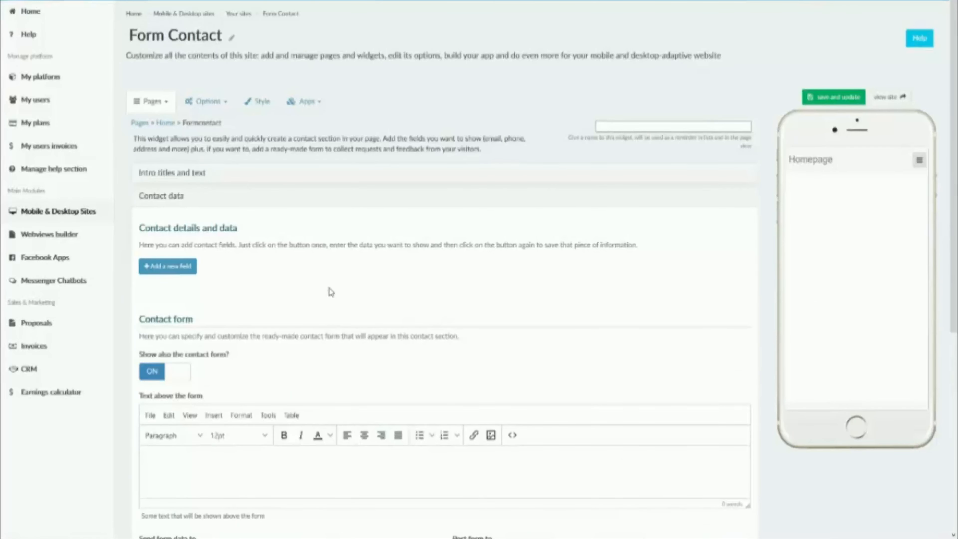
pyautogui.click(196, 177)
pyautogui.click(188, 208)
pyautogui.write('Co')
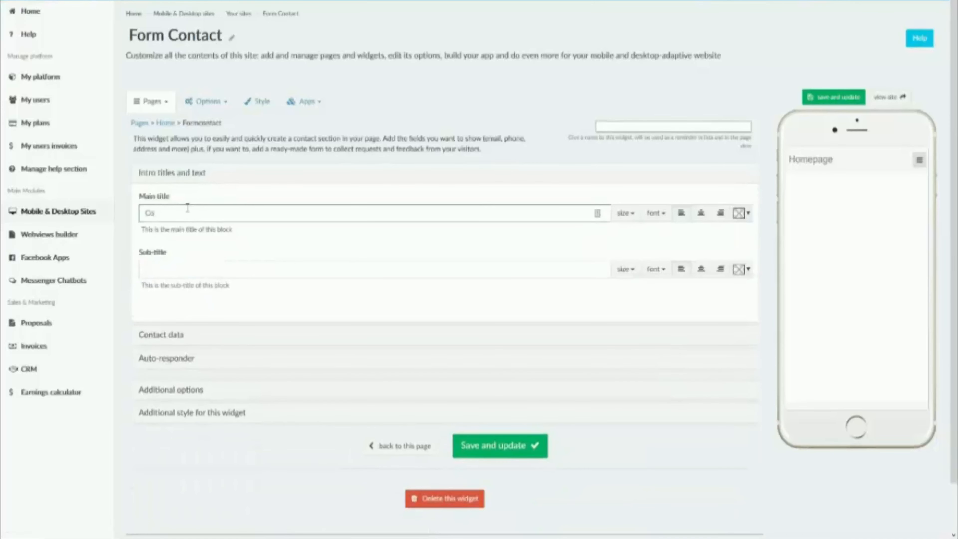
pyautogui.write('ntact Me!')
# - Add an email field to the contact data with the contact's email address and the label "Email Me!", and save it
pyautogui.click(145, 337)
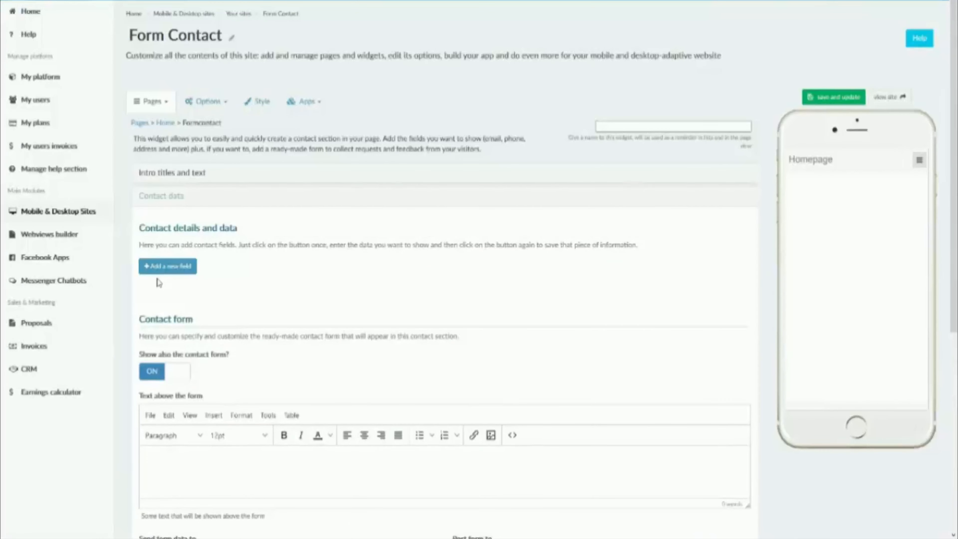
pyautogui.click(151, 268)
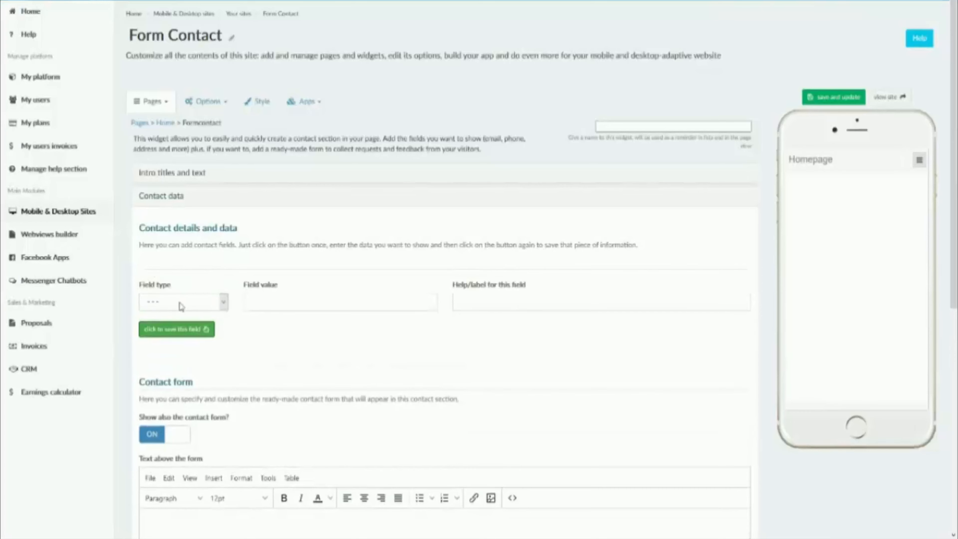
pyautogui.click(180, 306)
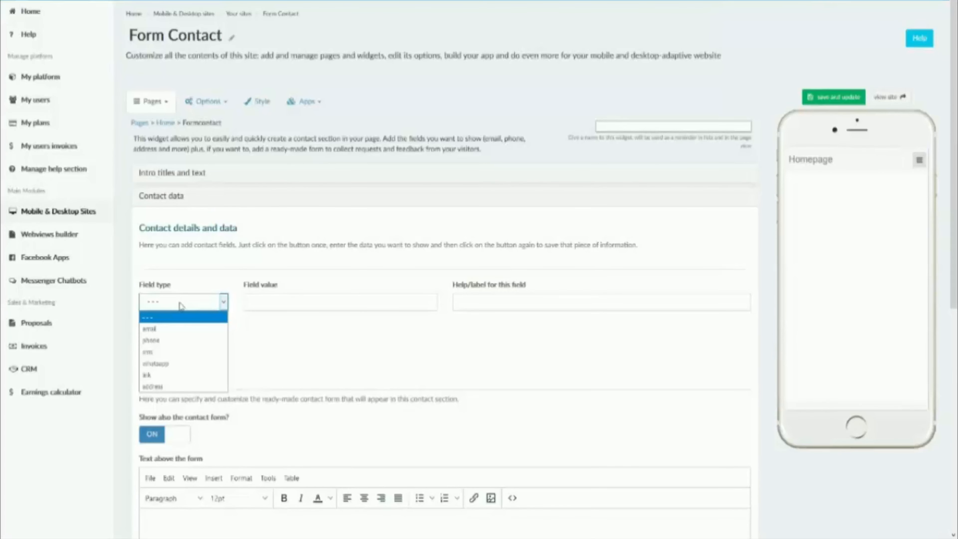
pyautogui.click(186, 332)
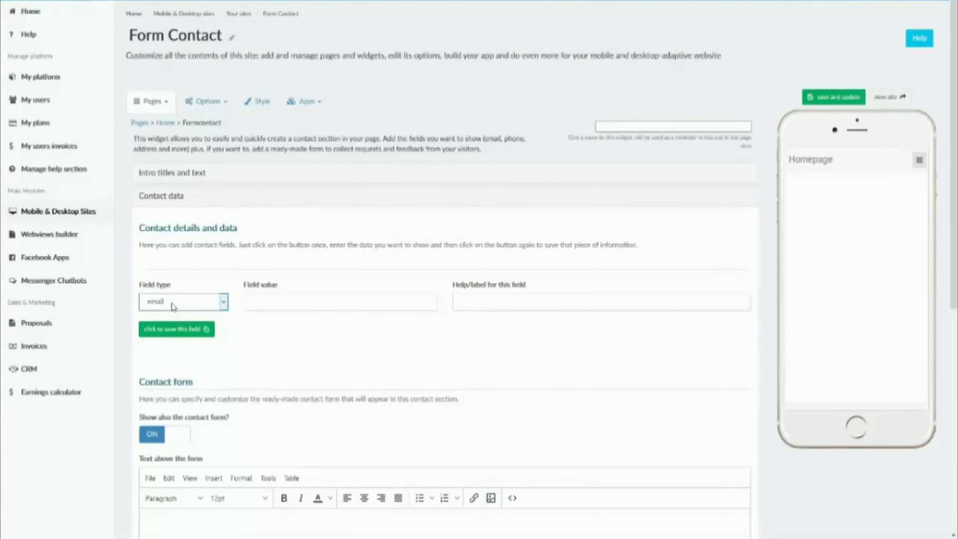
pyautogui.click(274, 300)
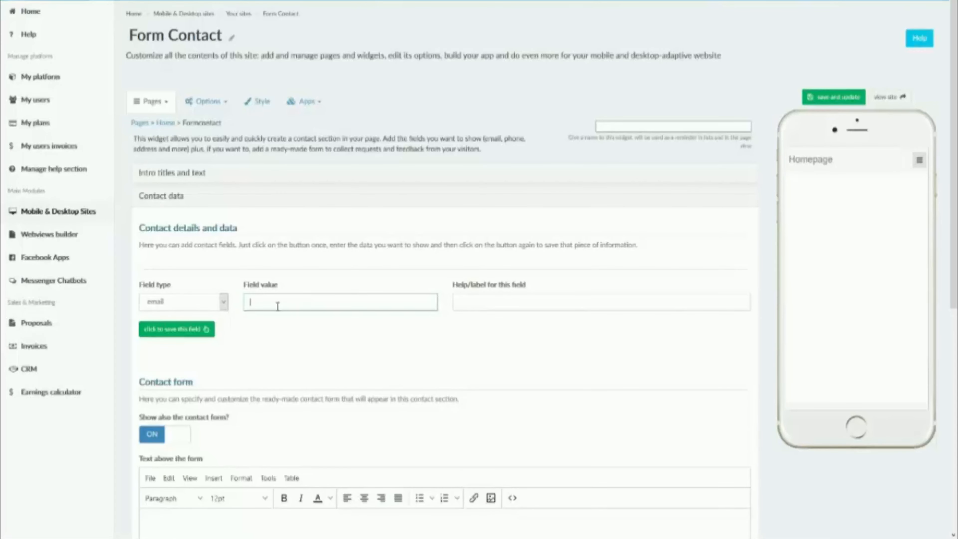
pyautogui.hotkey('ctrl', 'v')
pyautogui.click(475, 303)
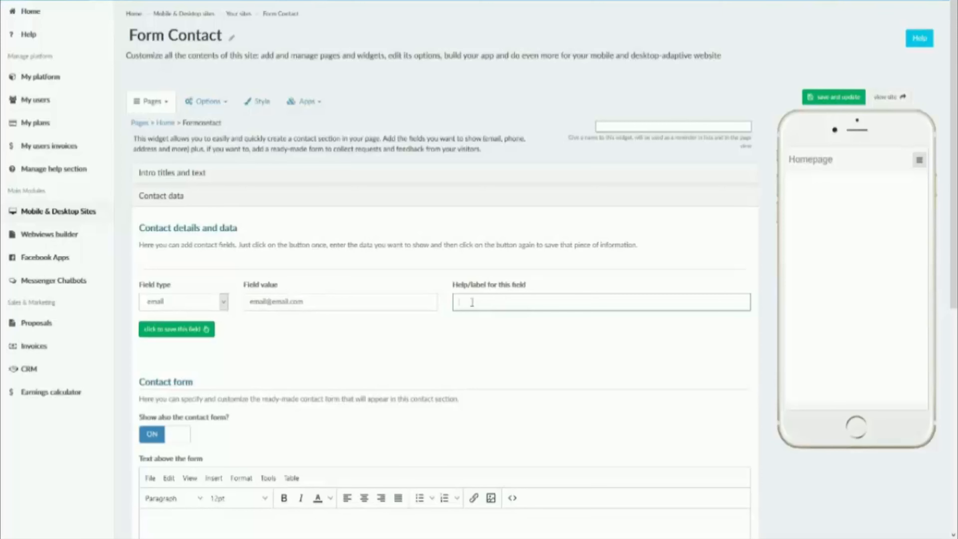
pyautogui.write('Email Me!')
pyautogui.click(206, 332)
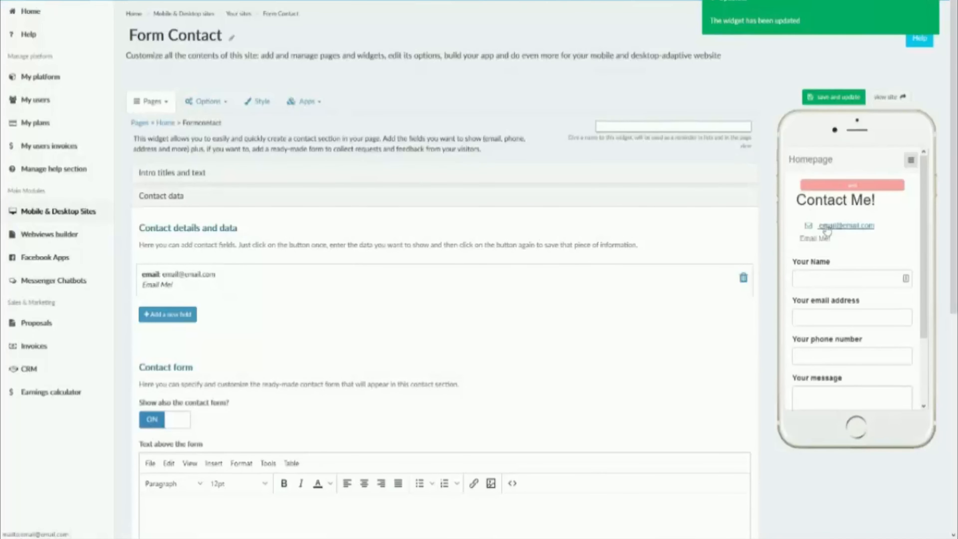
# - Start another contact field and test the email link in the phone preview, closing the mail windows that open
pyautogui.moveTo(804, 240); pyautogui.dragTo(825, 239)
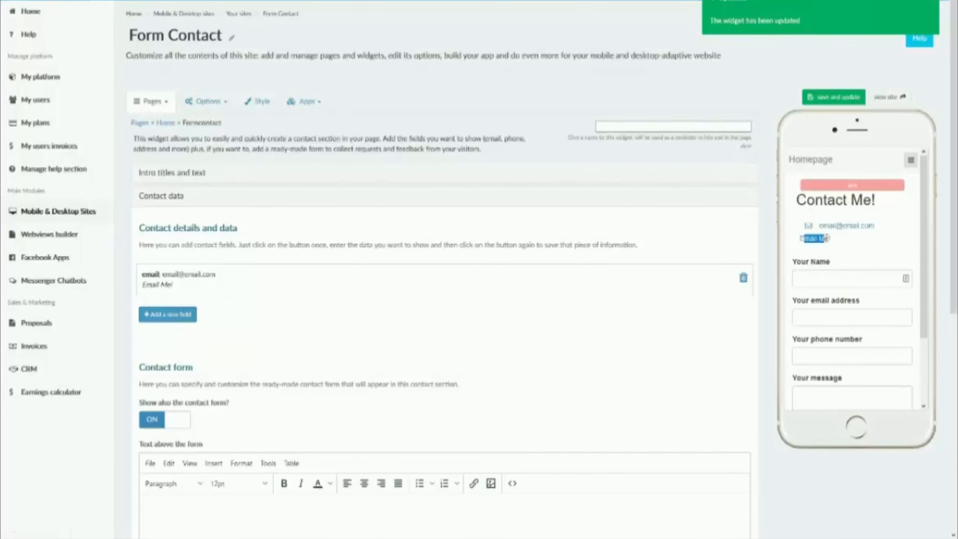
pyautogui.click(167, 315)
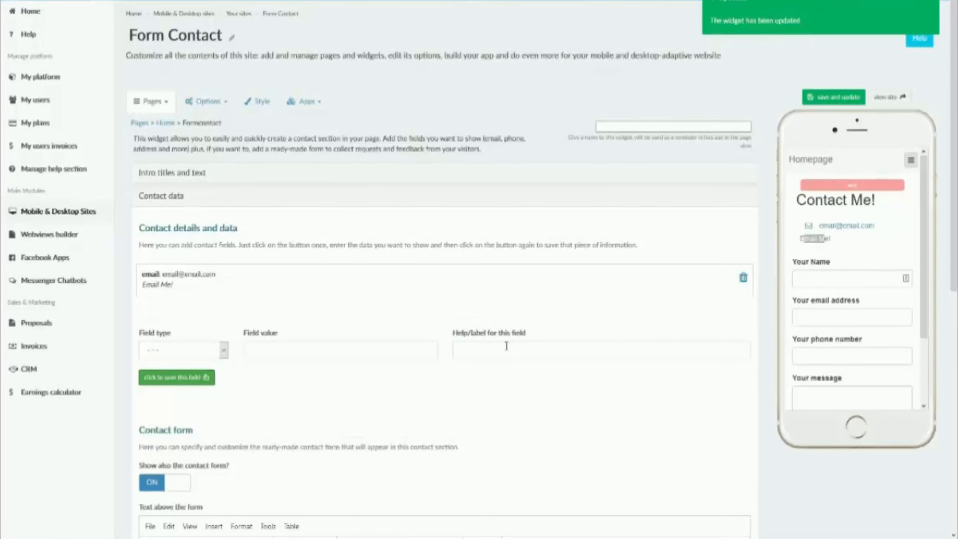
pyautogui.click(840, 229)
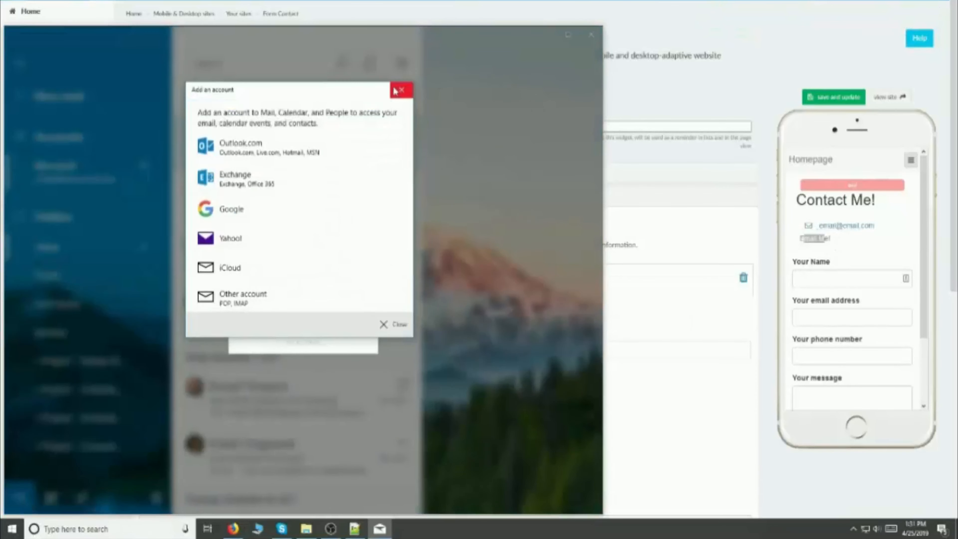
pyautogui.click(405, 92)
pyautogui.click(590, 36)
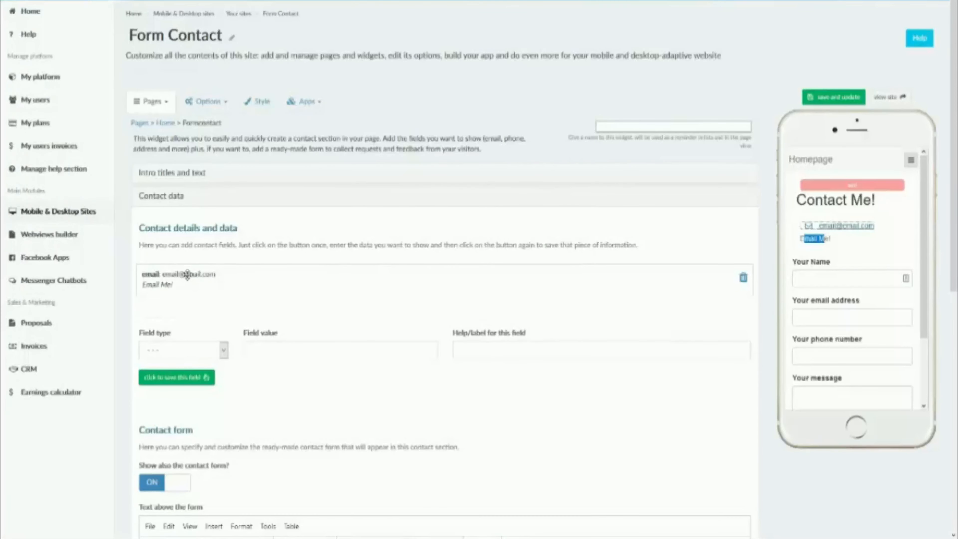
# - Make the new contact field a phone field with the phone number and the label "Call Me!", and save it
pyautogui.click(199, 350)
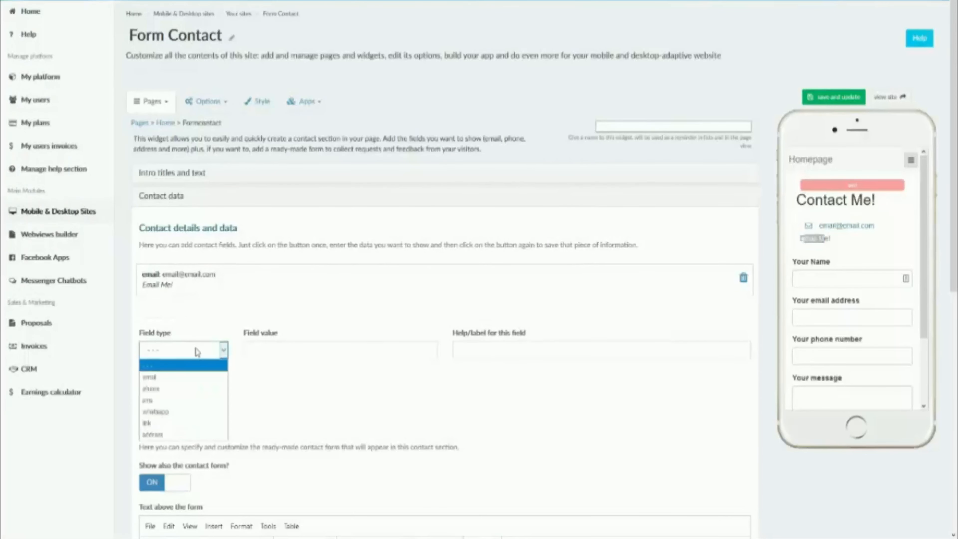
pyautogui.click(210, 391)
pyautogui.click(287, 349)
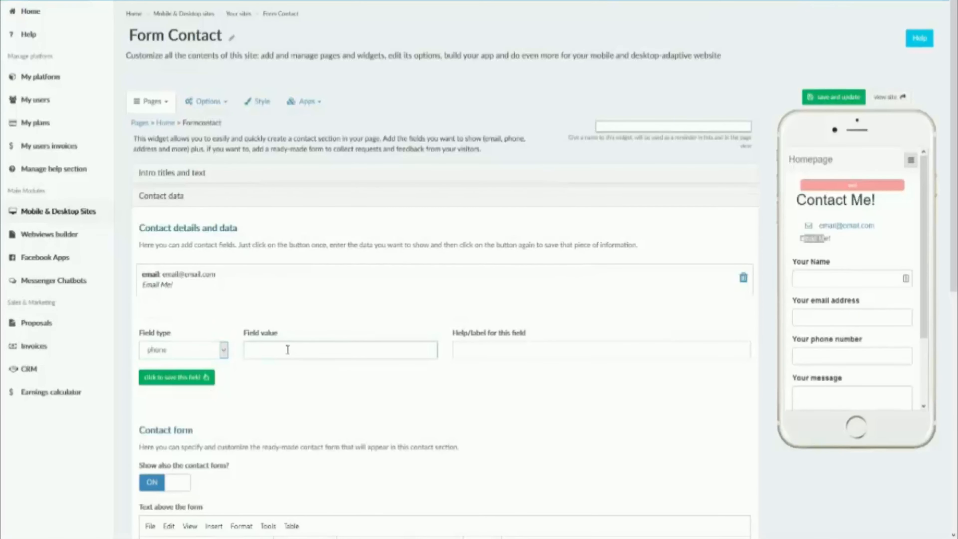
pyautogui.write('123456789')
pyautogui.click(493, 351)
pyautogui.write('C')
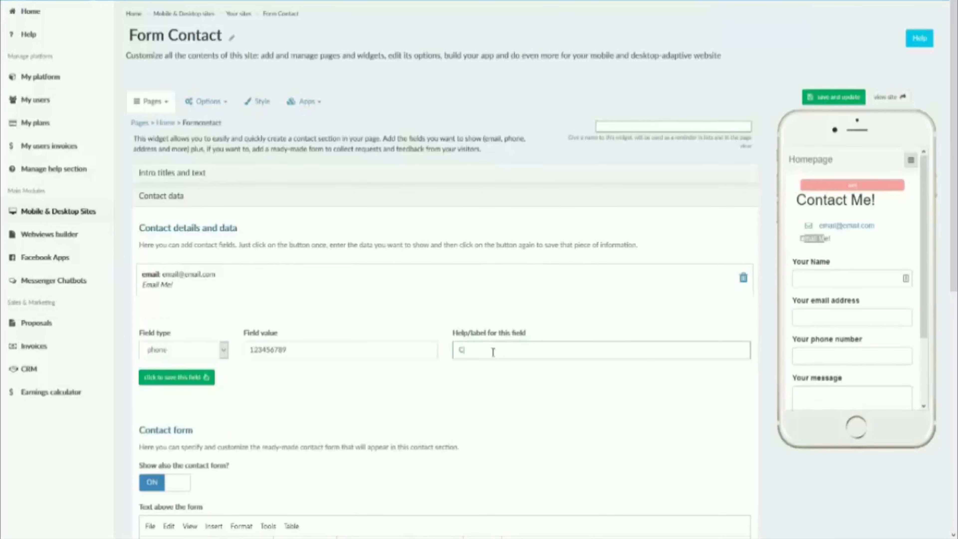
pyautogui.write('all Me!')
pyautogui.click(195, 378)
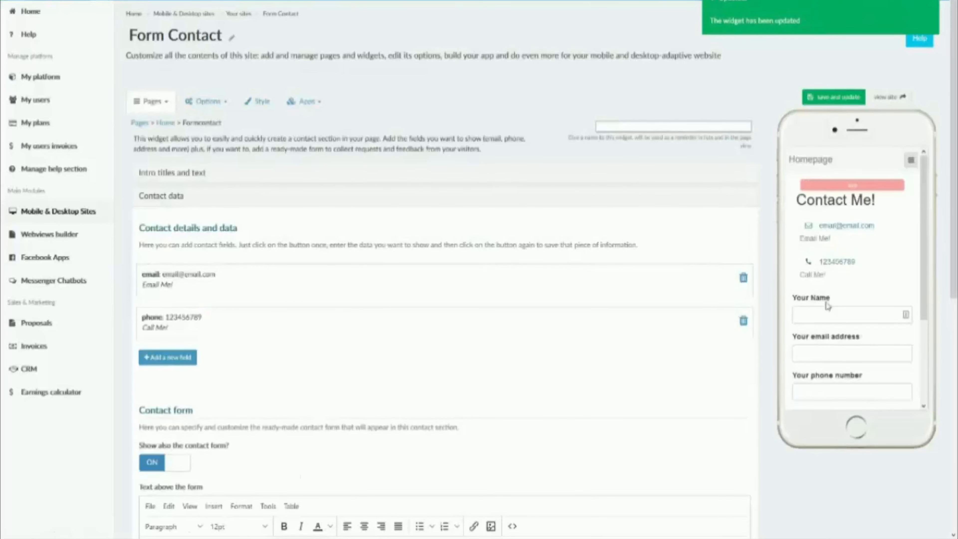
pyautogui.click(161, 365)
pyautogui.click(178, 395)
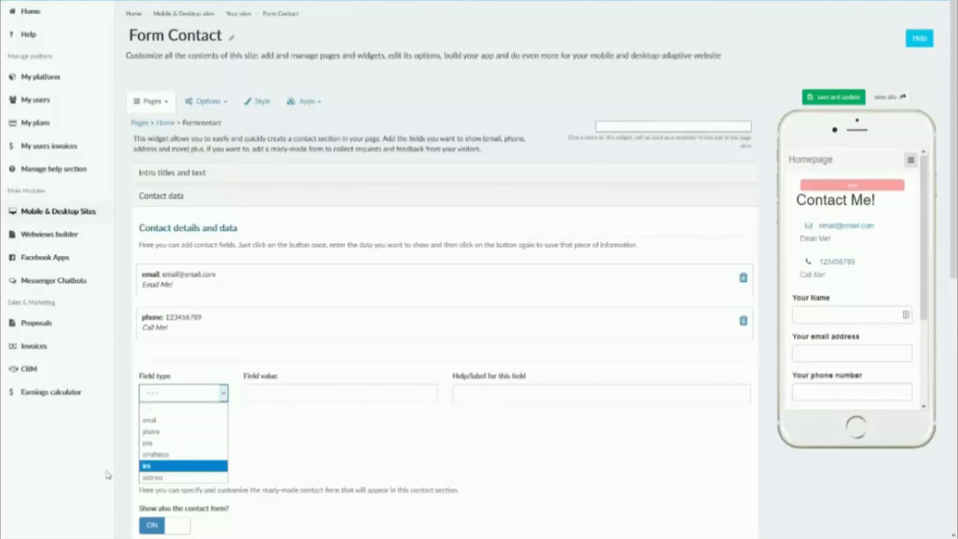
pyautogui.click(177, 466)
pyautogui.click(305, 394)
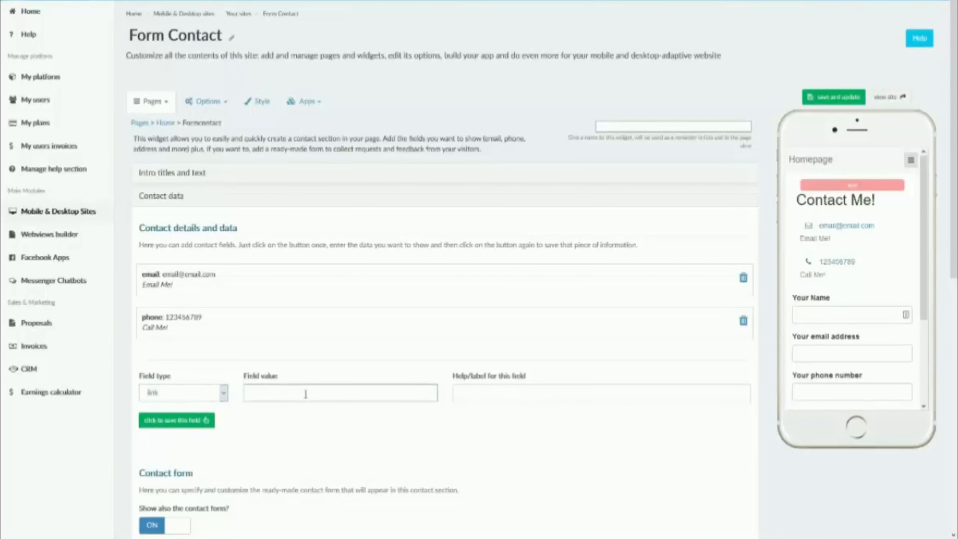
pyautogui.write('www.google.com')
pyautogui.press('Tab')
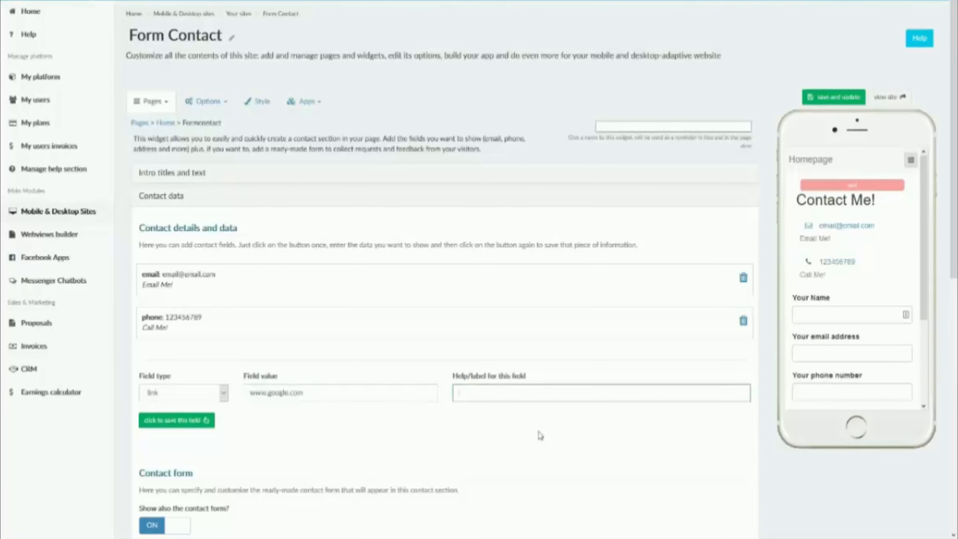
pyautogui.write('google')
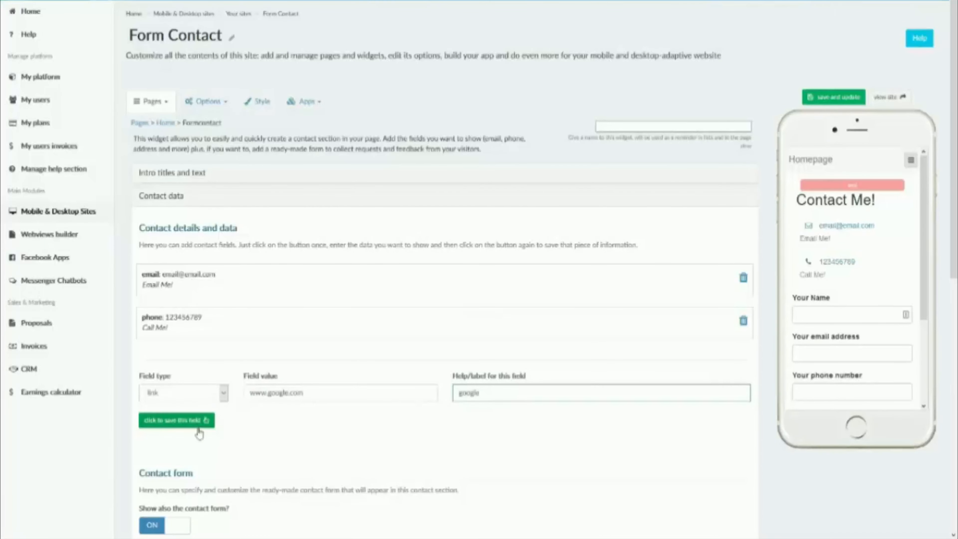
pyautogui.click(192, 425)
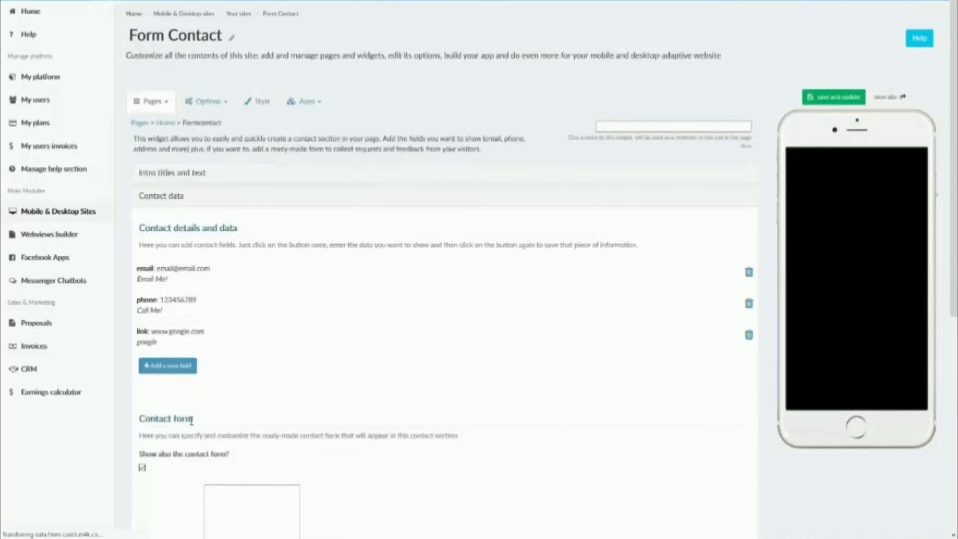
pyautogui.click(190, 404)
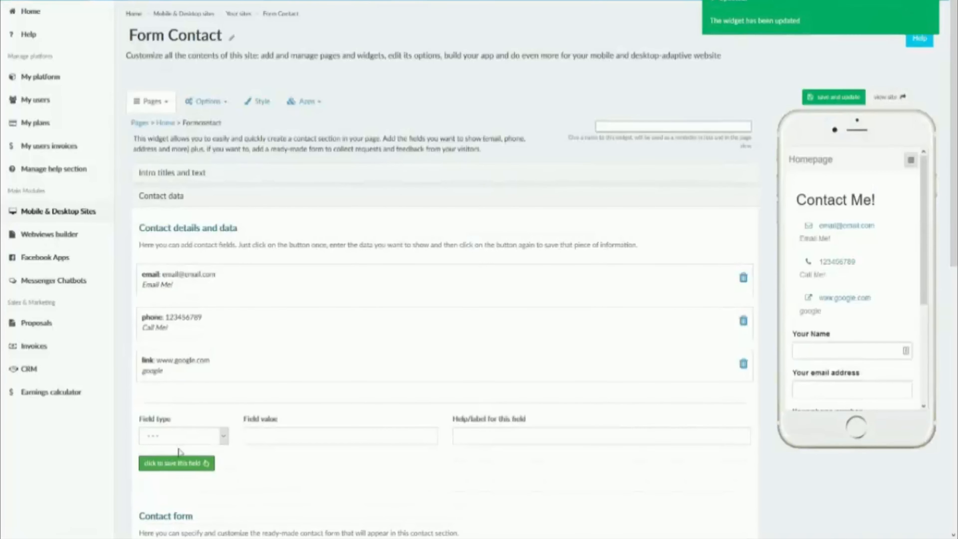
pyautogui.click(178, 441)
pyautogui.click(178, 449)
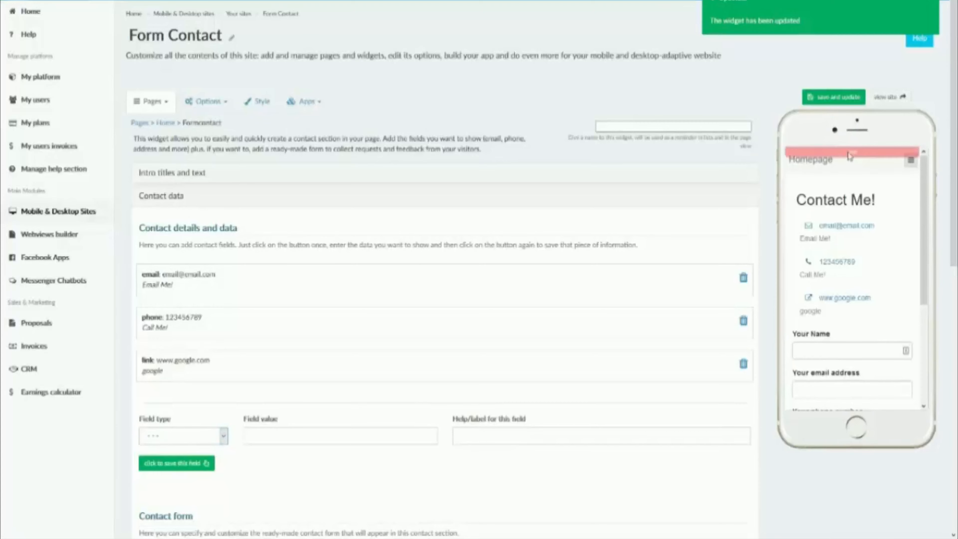
pyautogui.click(826, 103)
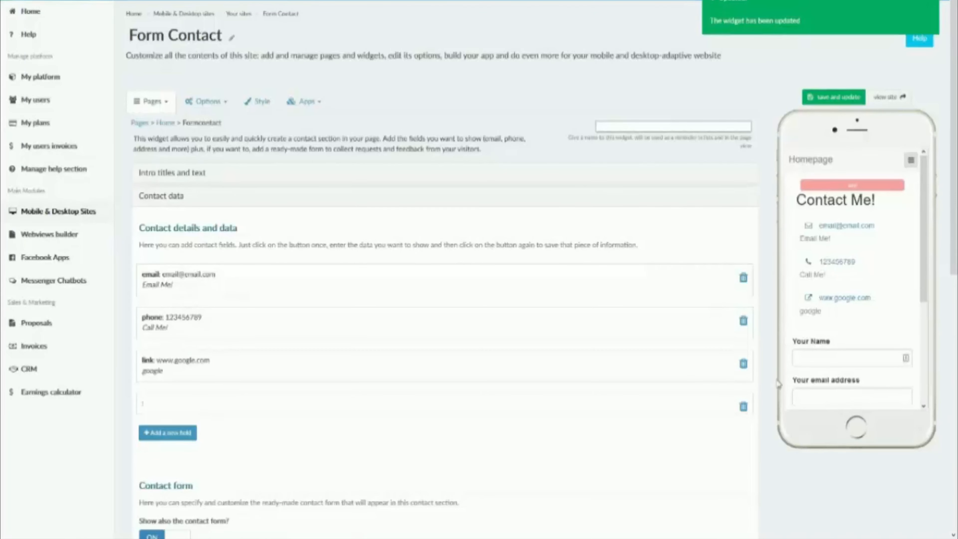
pyautogui.click(743, 407)
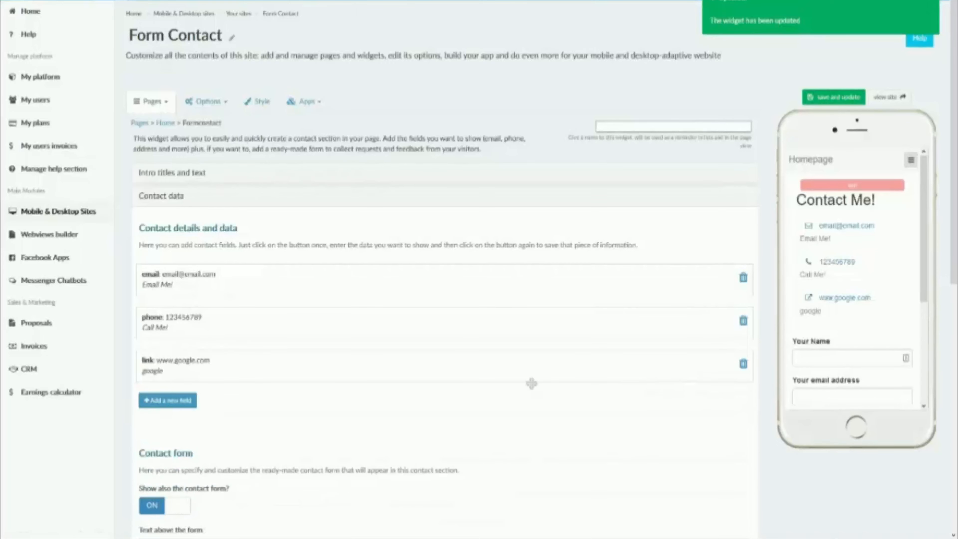
# - Look over the contact form in the phone preview, switch the form off and save the widget
pyautogui.scroll(-1, 174, 490)
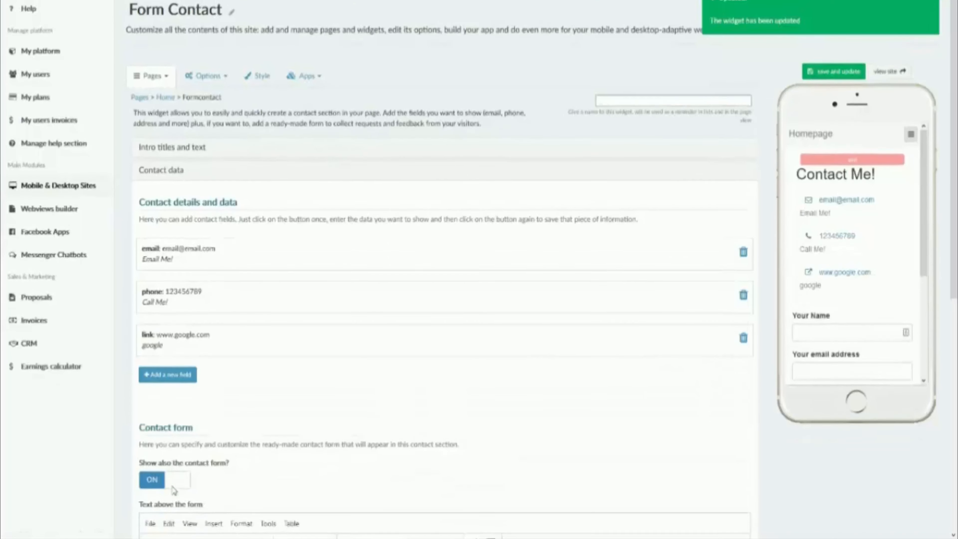
pyautogui.scroll(-4, 871, 268)
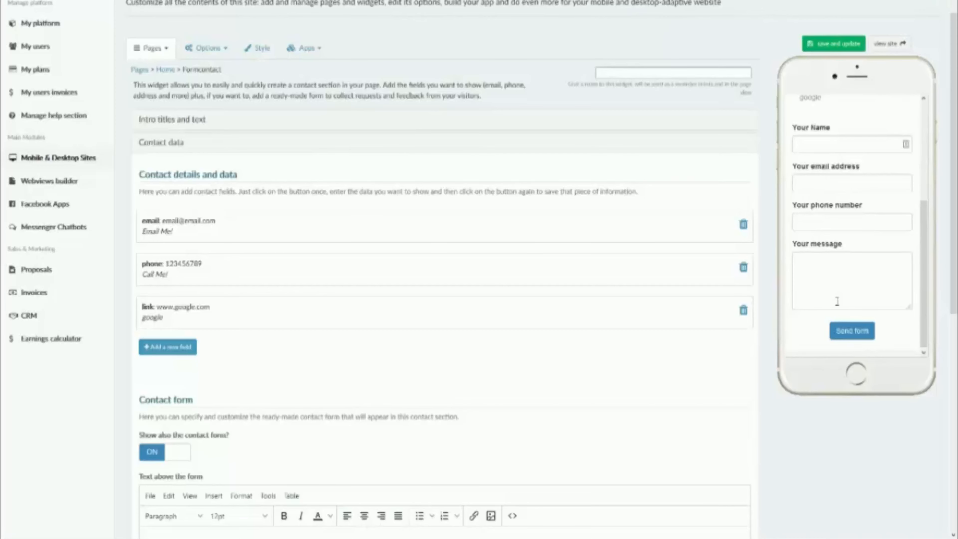
pyautogui.scroll(4, 838, 300)
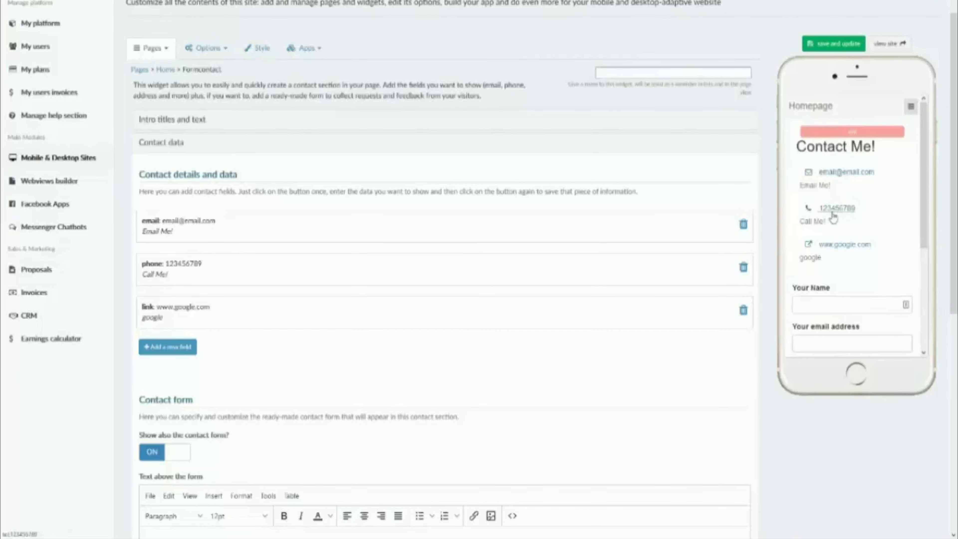
pyautogui.click(177, 463)
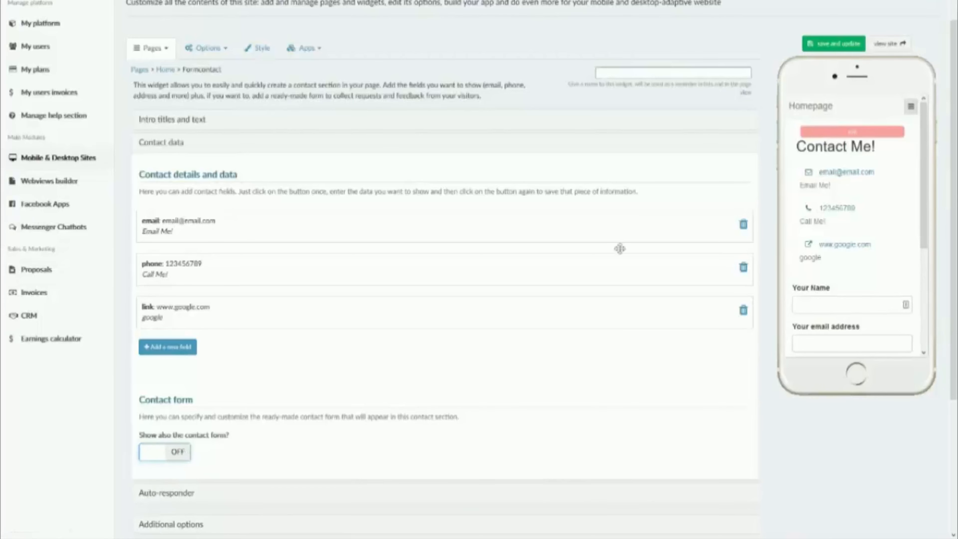
pyautogui.click(823, 44)
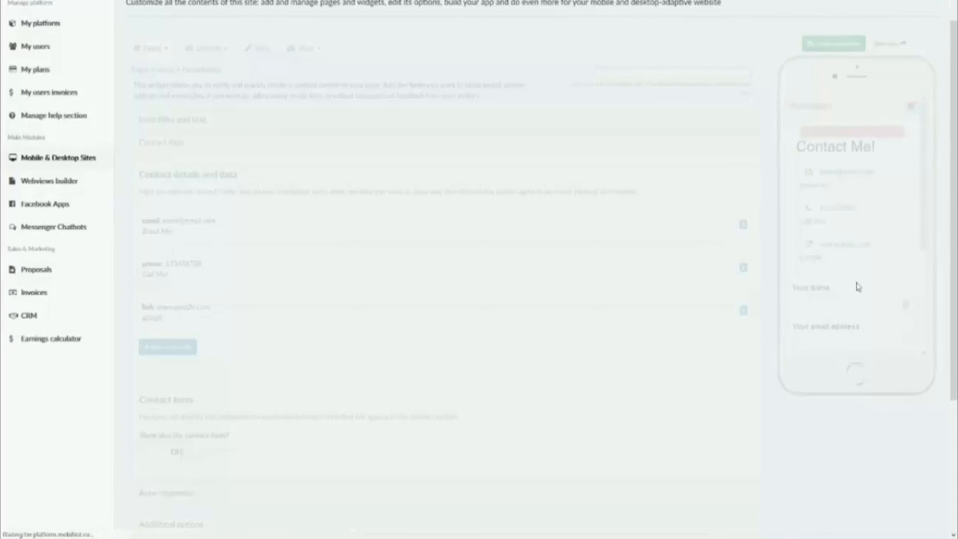
# - Test the phone number link in the phone preview and dismiss the dialog it opens
pyautogui.scroll(-2, 856, 292)
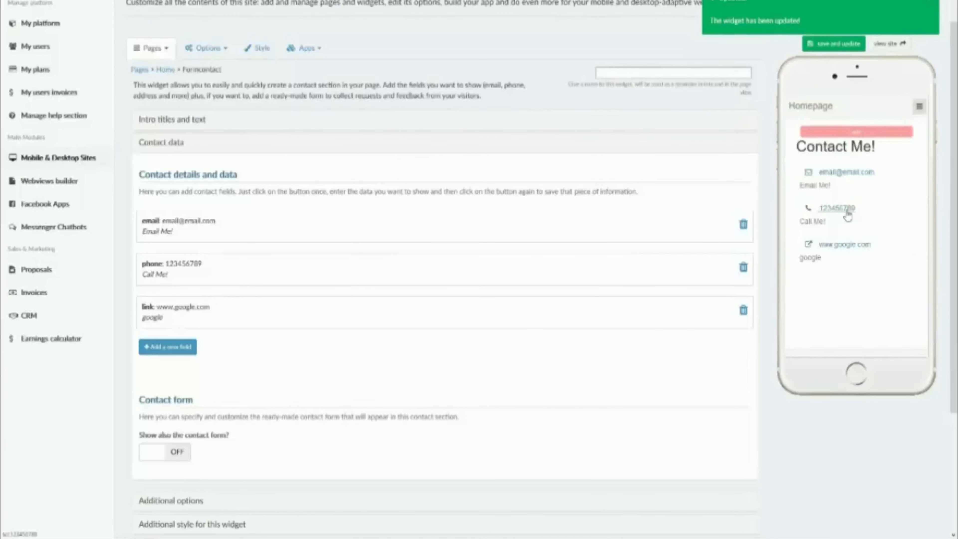
pyautogui.click(831, 207)
pyautogui.click(548, 162)
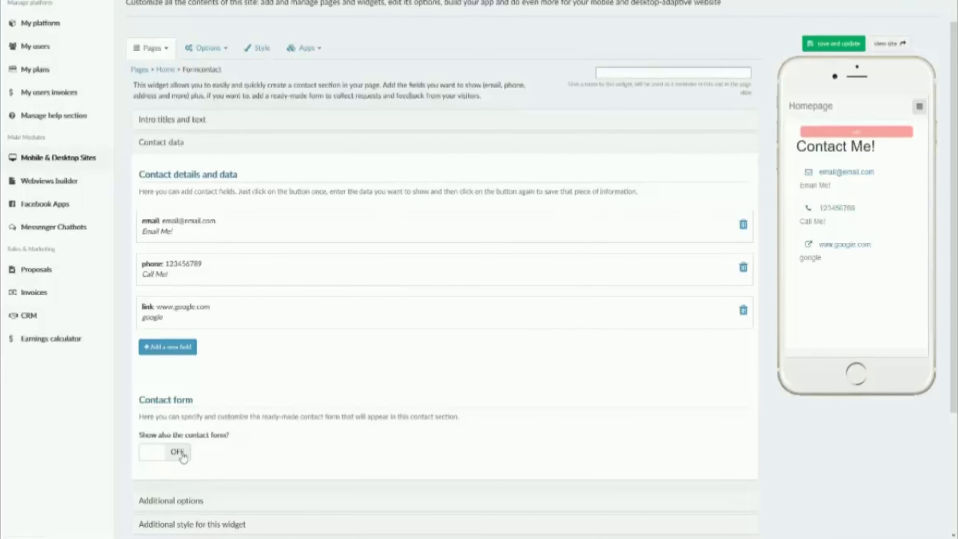
# - Switch the contact form back on, save the widget and check the form fields in the phone preview
pyautogui.click(181, 455)
pyautogui.click(842, 45)
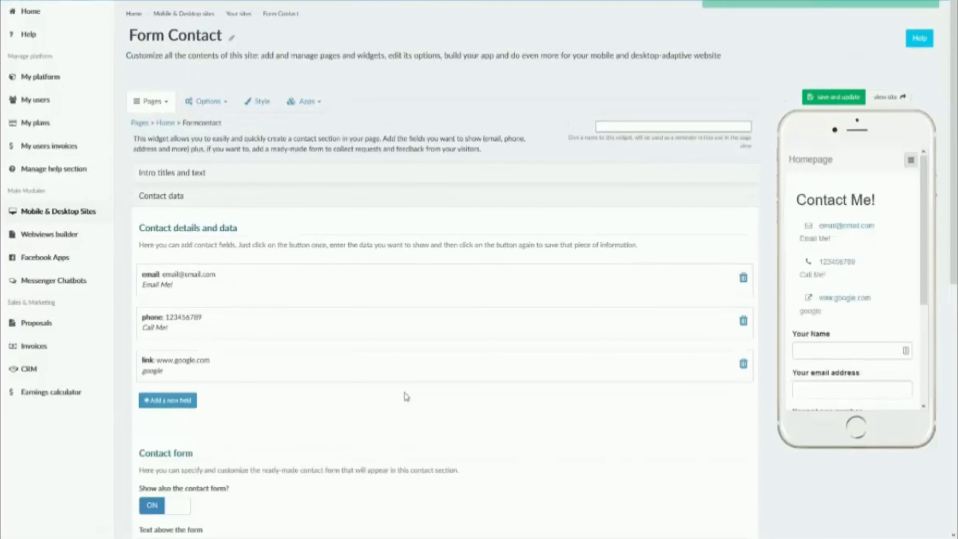
pyautogui.scroll(-2, 791, 229)
pyautogui.scroll(-3, 834, 247)
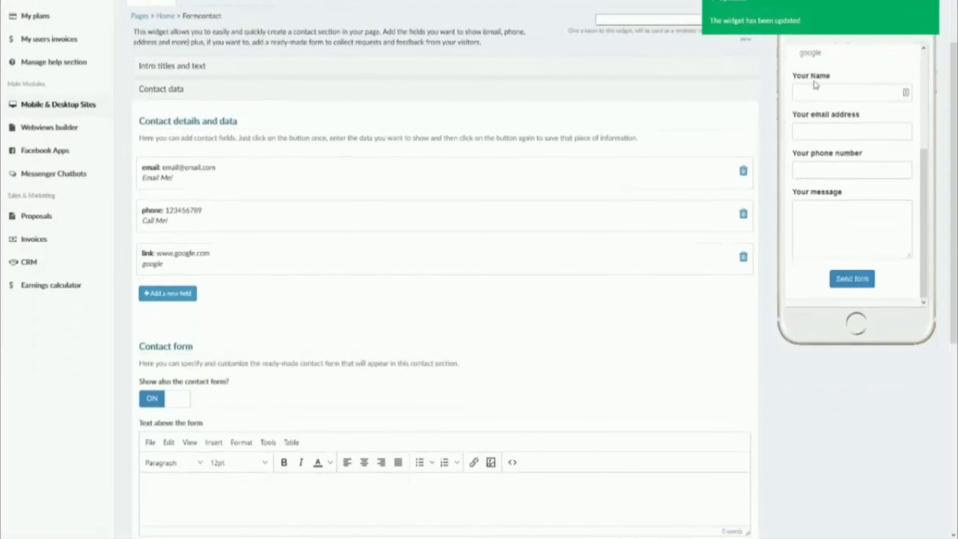
# - Examine the contact form's settings for the recipient email addresses and the URL that receives the form data
pyautogui.scroll(-2, 455, 226)
pyautogui.scroll(-5, 455, 227)
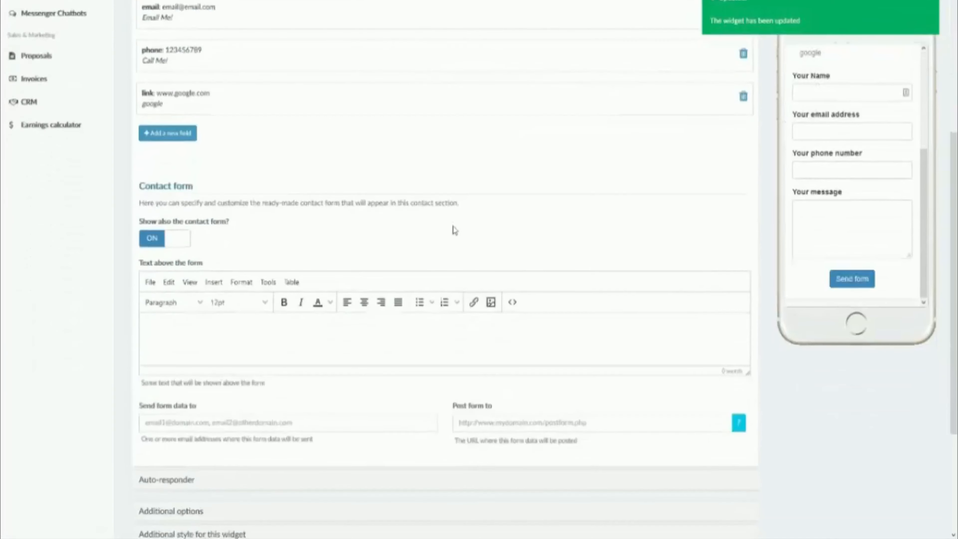
pyautogui.click(155, 316)
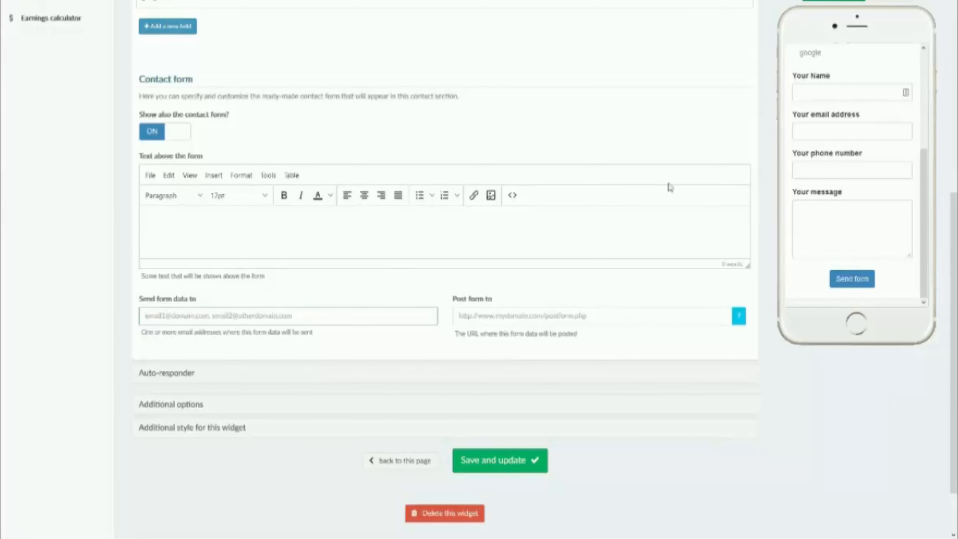
pyautogui.click(572, 318)
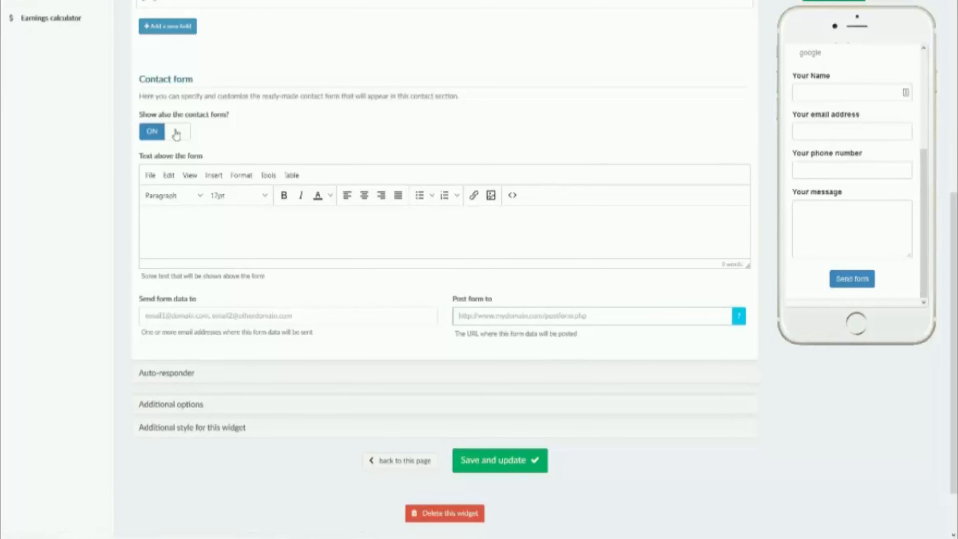
# - Enable the auto-responder for the contact form, save the widget and check the phone preview
pyautogui.click(166, 378)
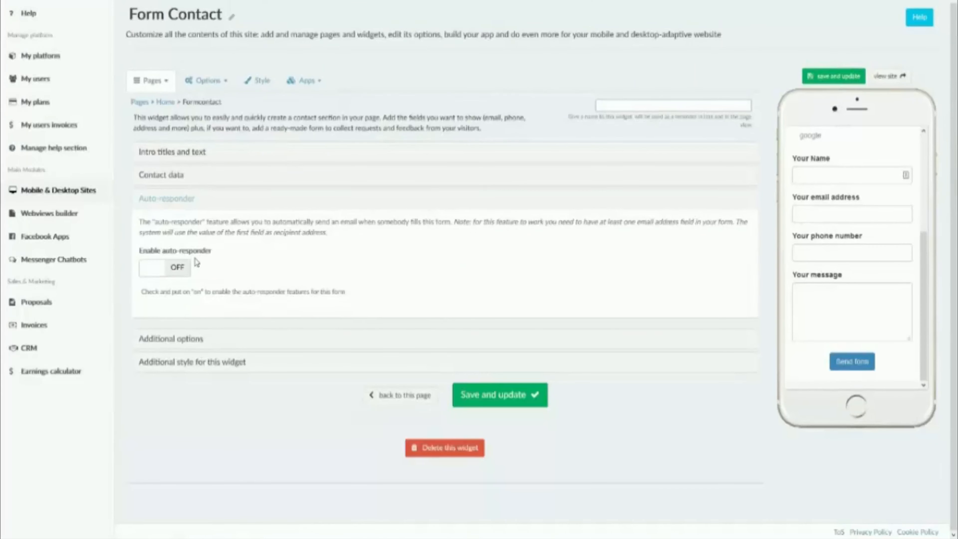
pyautogui.click(177, 270)
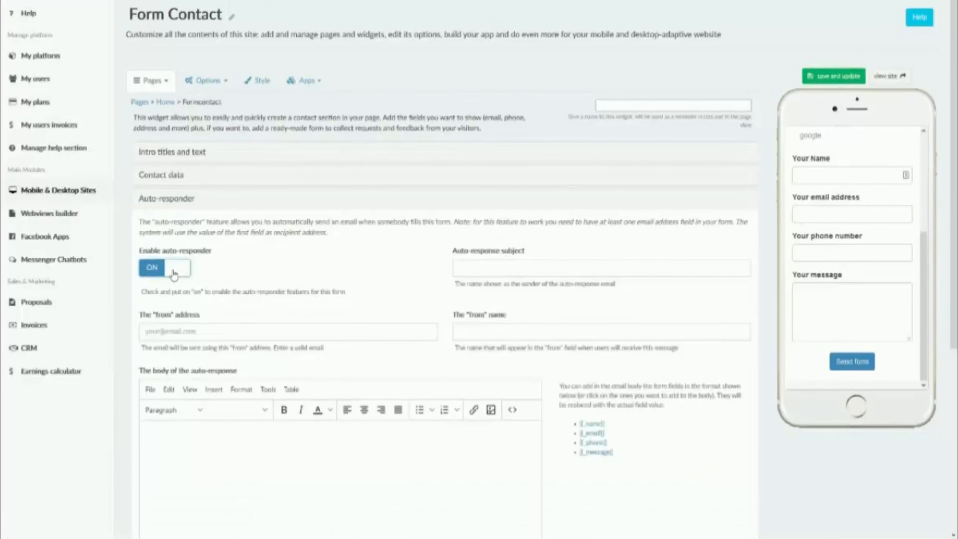
pyautogui.click(834, 77)
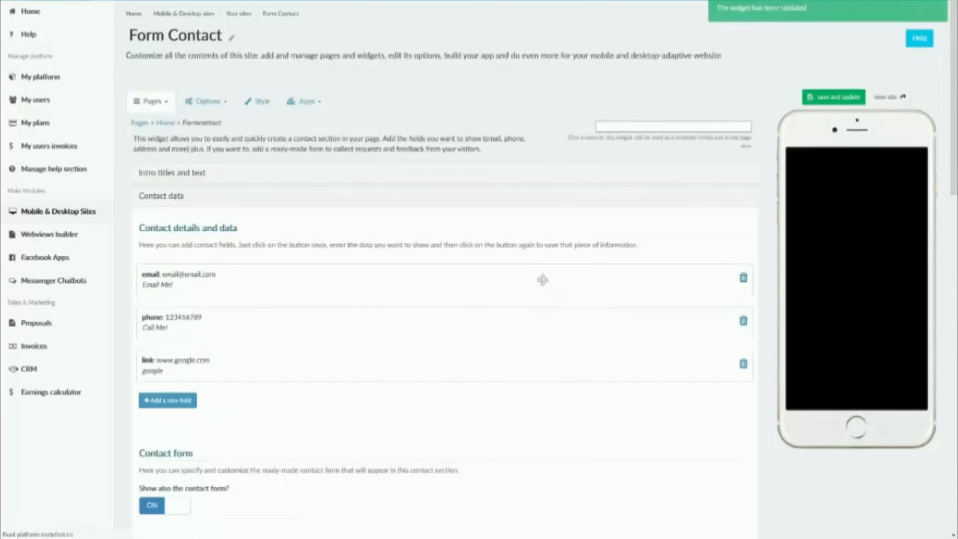
pyautogui.scroll(-5, 845, 298)
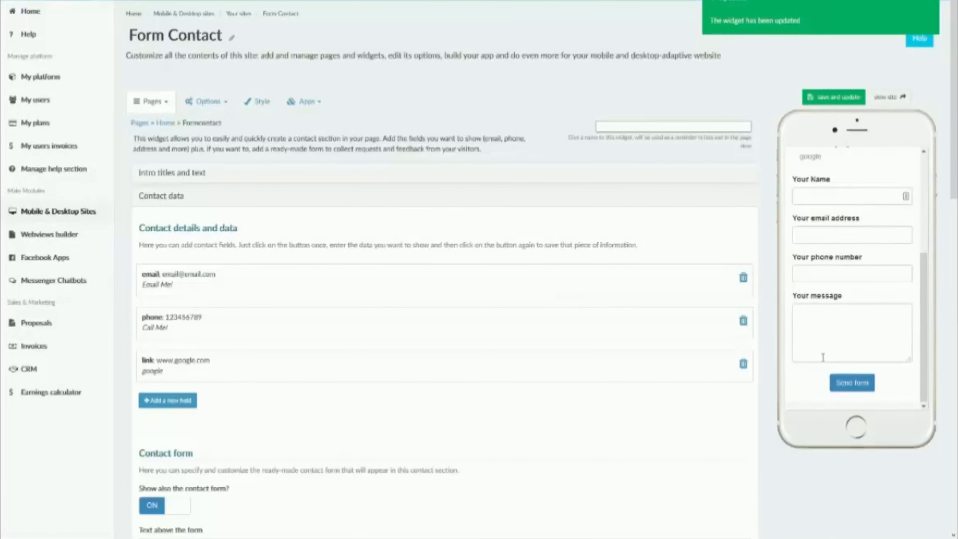
# - Look over the auto-responder's subject, "from" address, "from" name and message body, along with the matching form fields in the phone preview
pyautogui.scroll(-10, 507, 405)
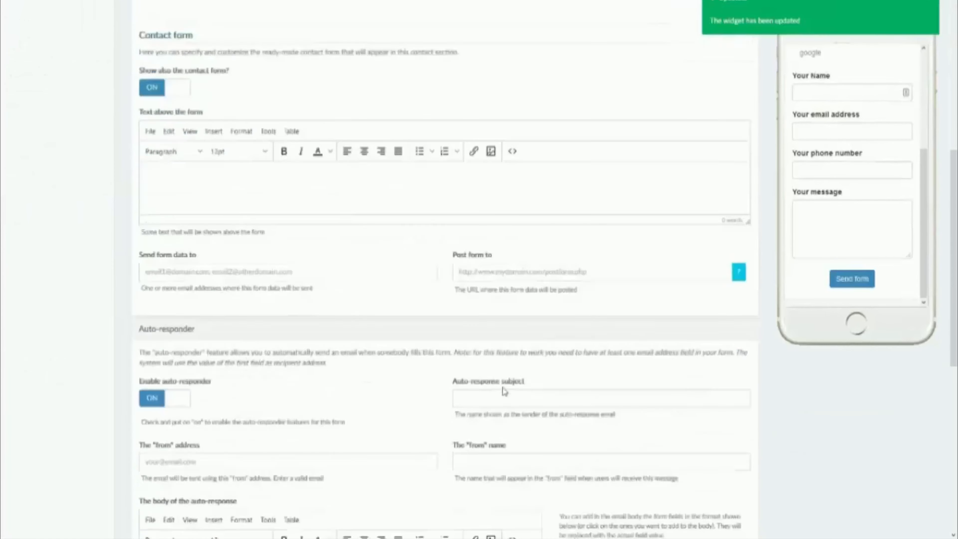
pyautogui.scroll(-3, 504, 391)
pyautogui.scroll(-3, 495, 337)
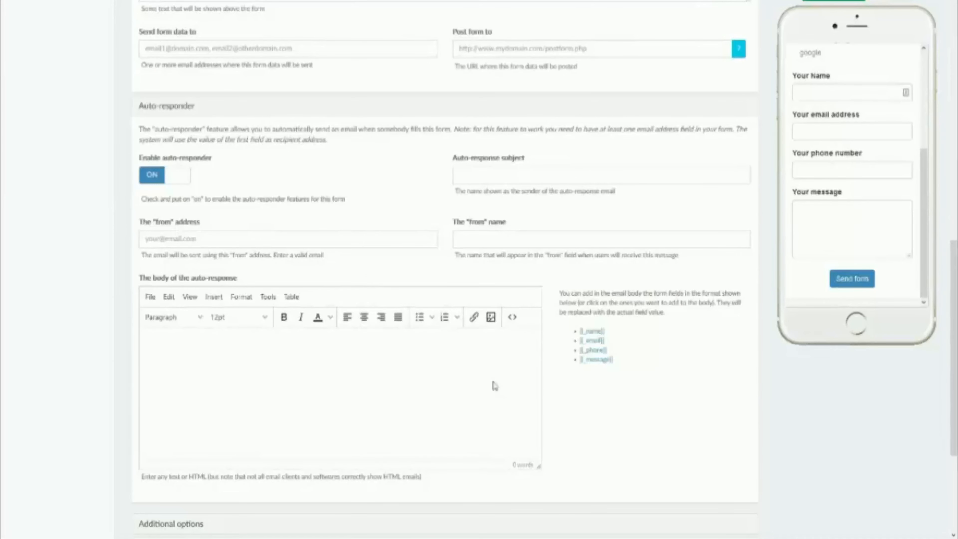
pyautogui.click(174, 243)
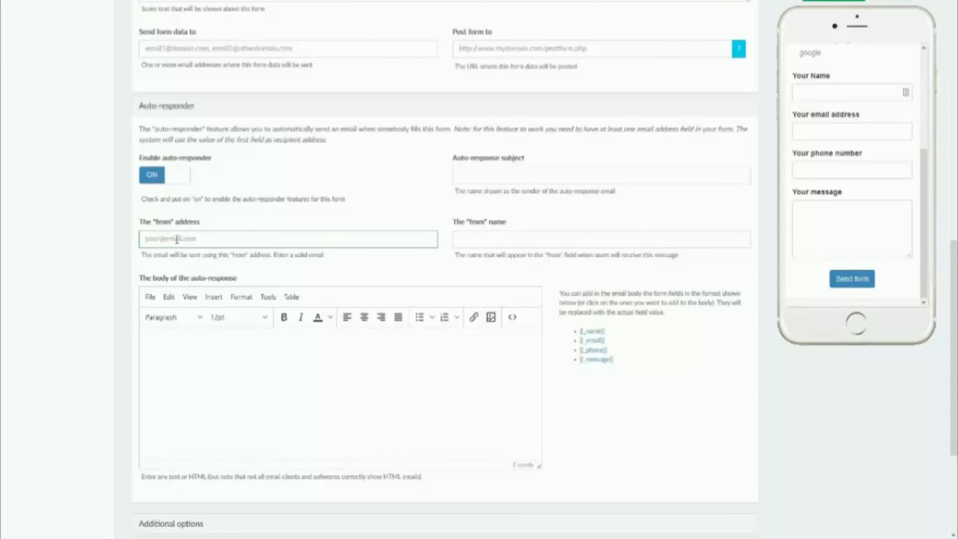
pyautogui.click(503, 174)
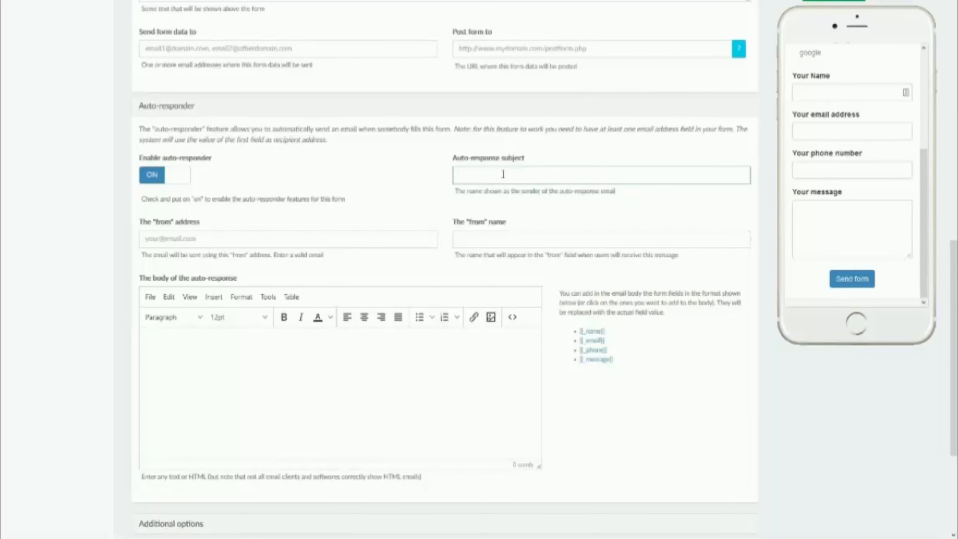
pyautogui.click(375, 238)
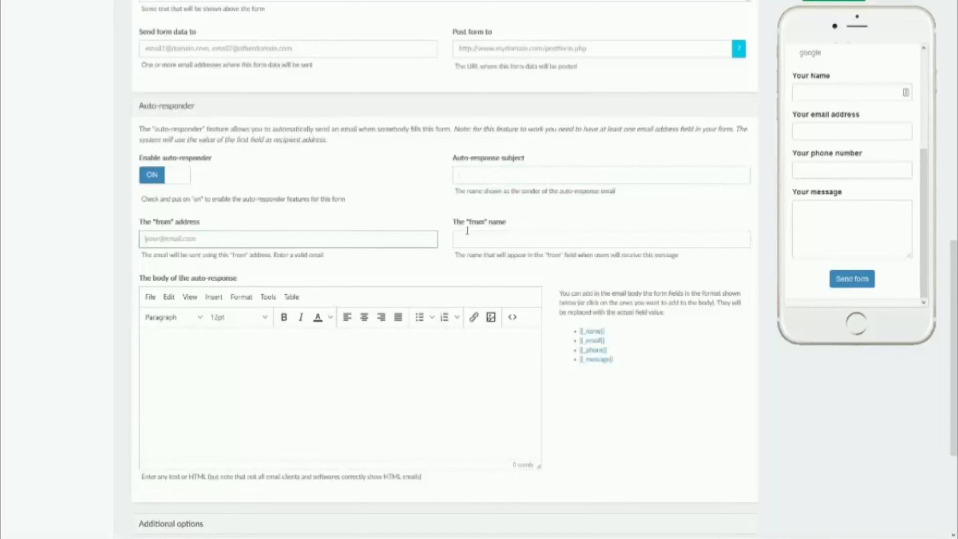
pyautogui.click(490, 233)
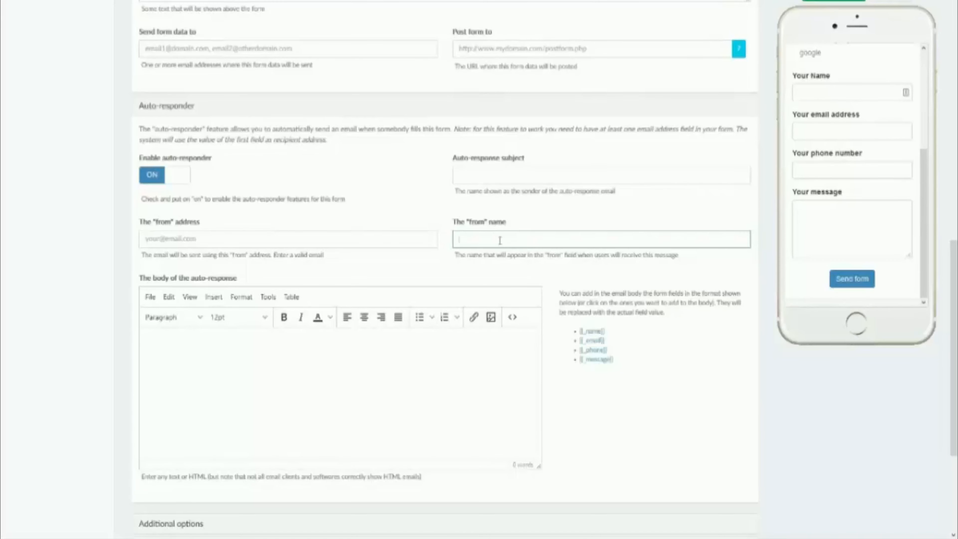
pyautogui.click(430, 343)
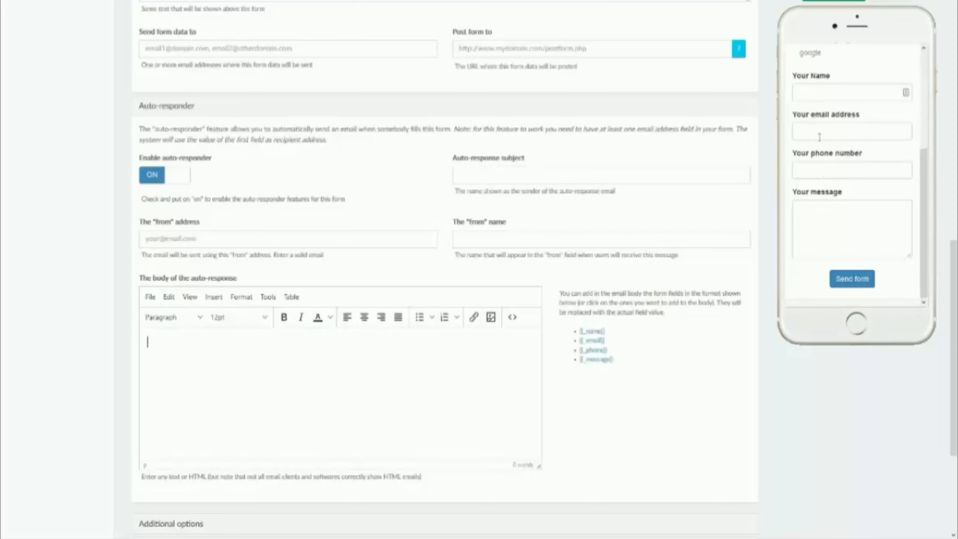
pyautogui.click(811, 130)
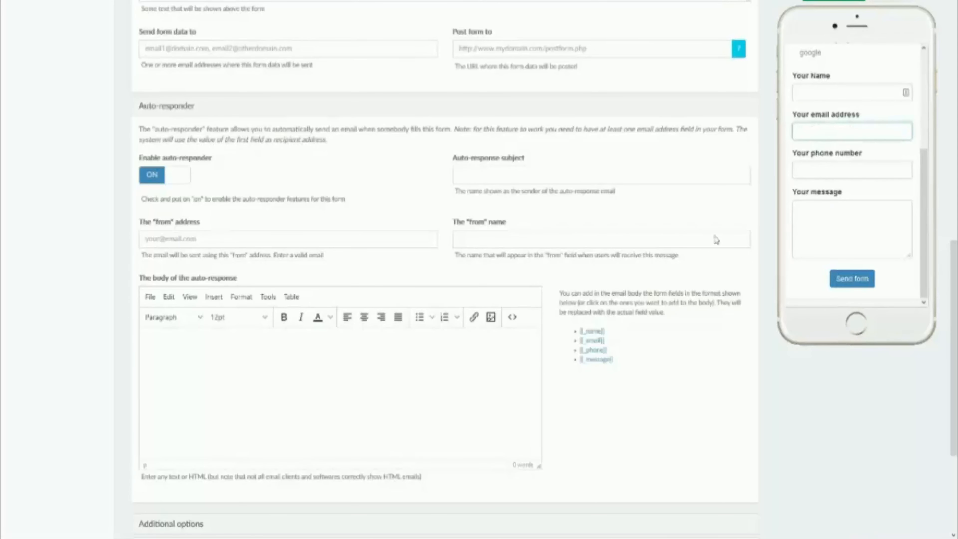
pyautogui.click(327, 375)
pyautogui.scroll(-3, 328, 373)
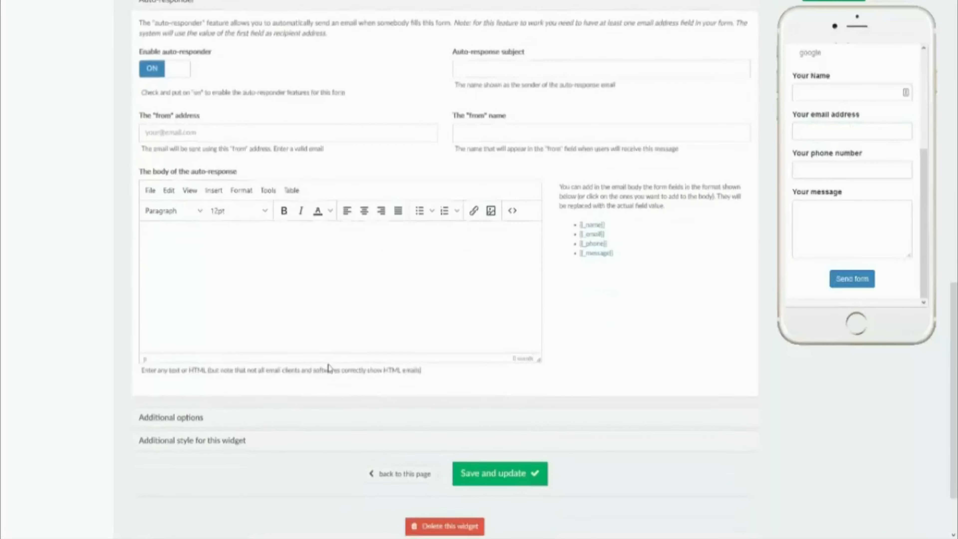
pyautogui.scroll(1, 332, 309)
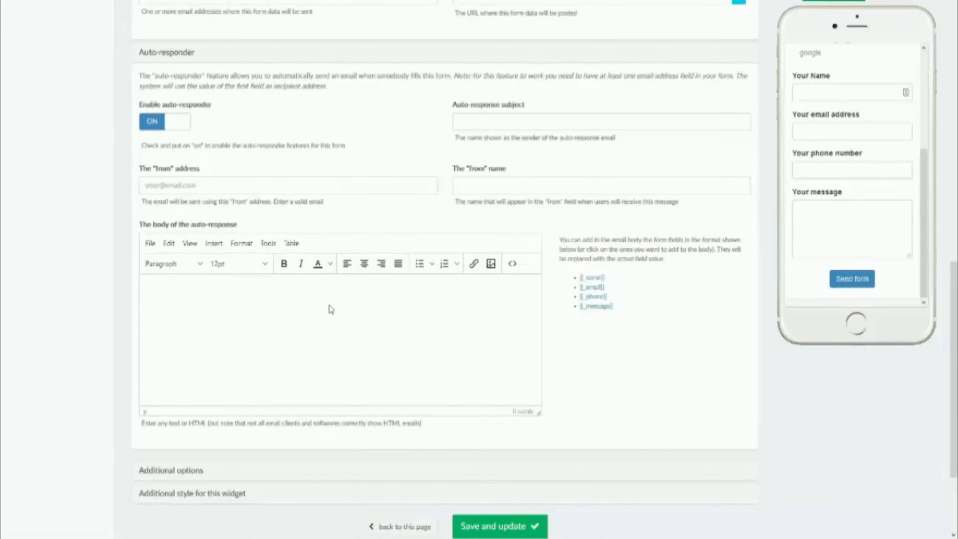
pyautogui.scroll(3, 286, 211)
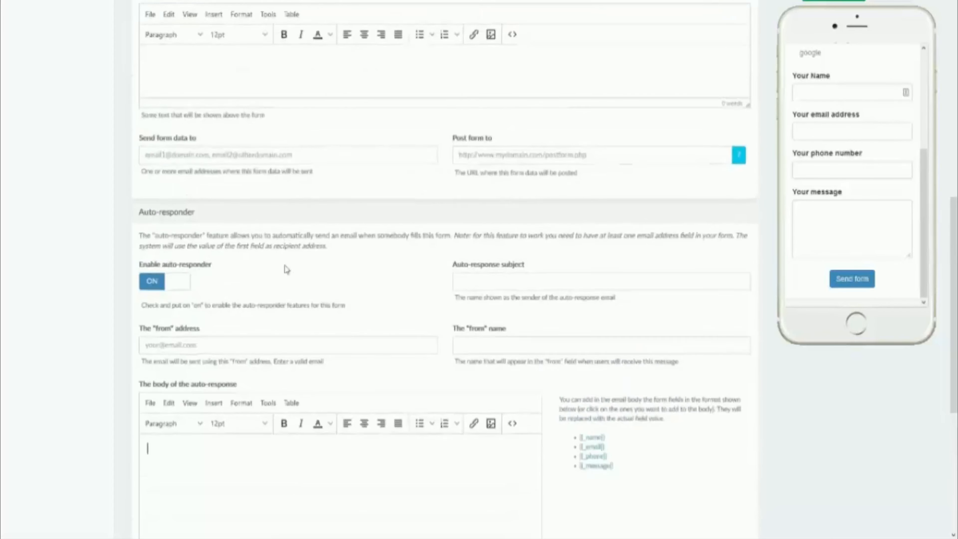
pyautogui.scroll(-3, 285, 266)
pyautogui.scroll(-1, 286, 266)
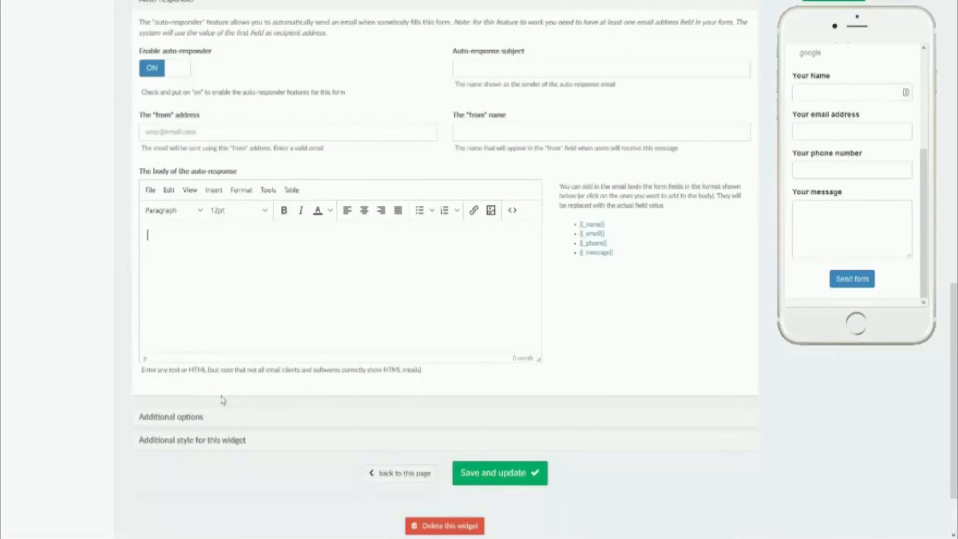
# - Try the widget's mobile-only, desktop-only and login-required options, then switch all of them back off
pyautogui.click(176, 417)
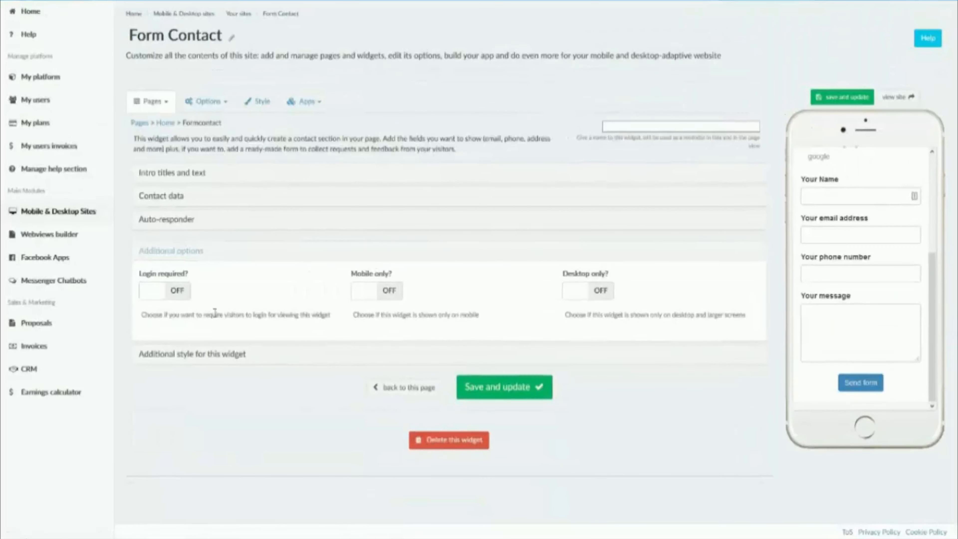
pyautogui.click(372, 294)
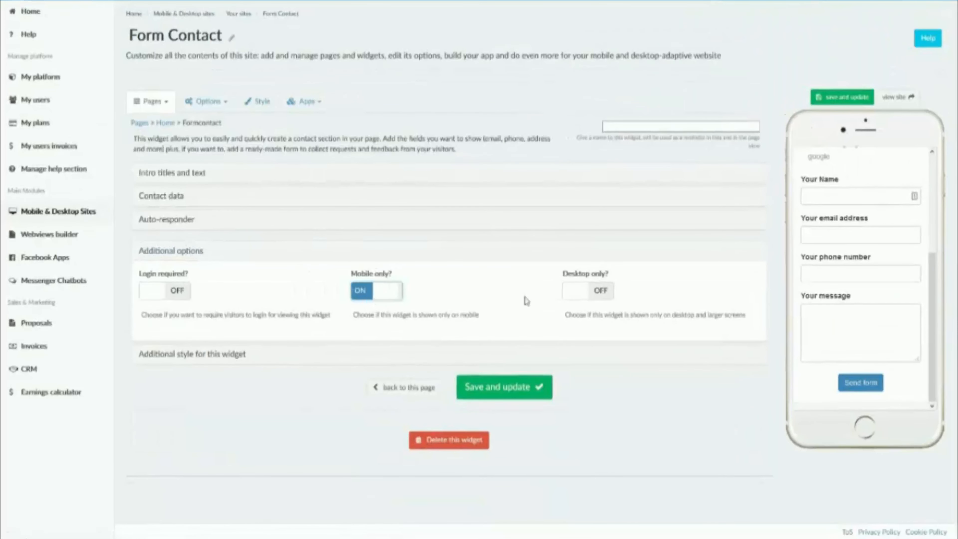
pyautogui.click(574, 295)
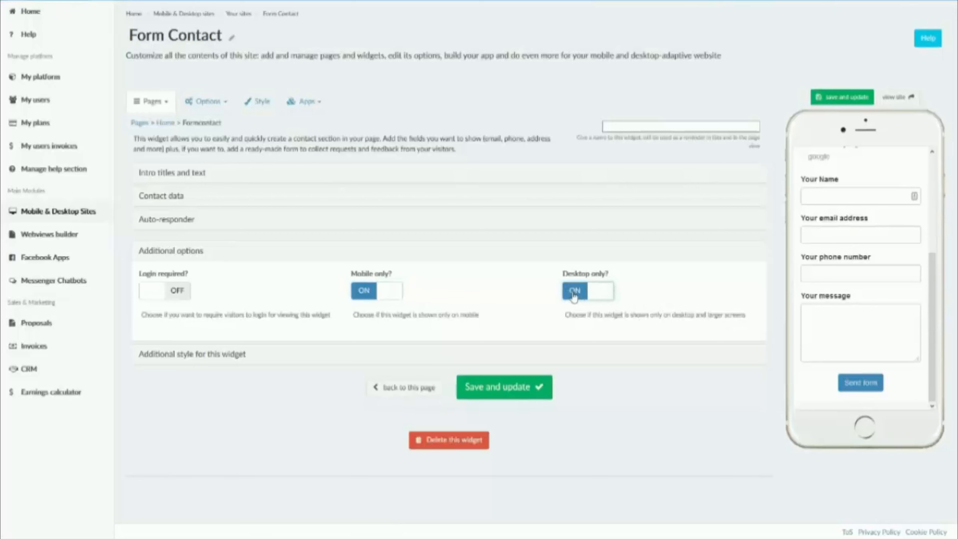
pyautogui.click(169, 295)
pyautogui.click(170, 295)
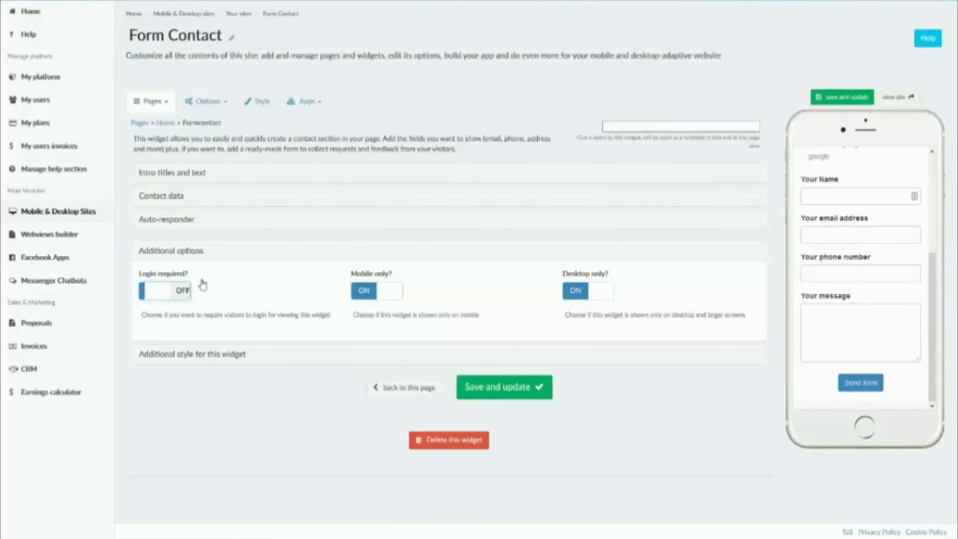
pyautogui.click(364, 293)
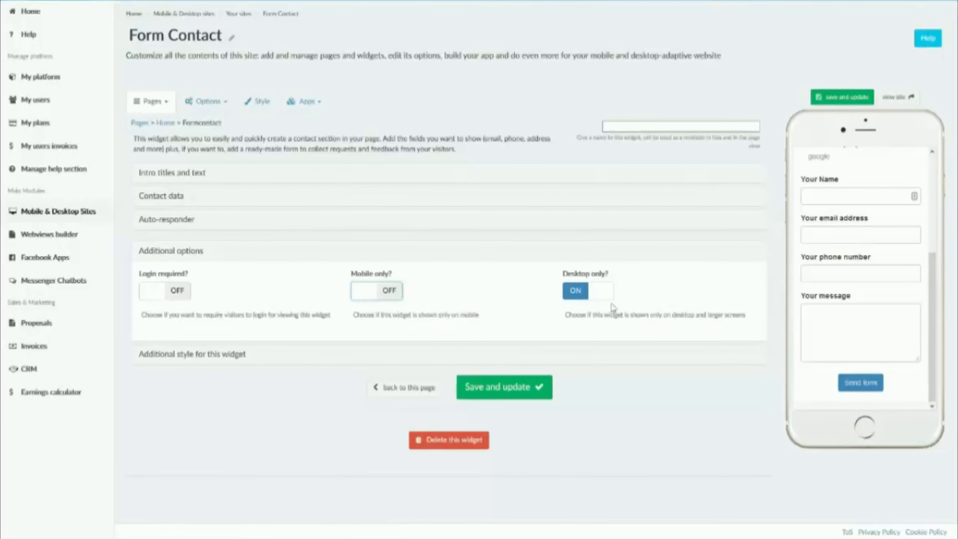
pyautogui.click(598, 291)
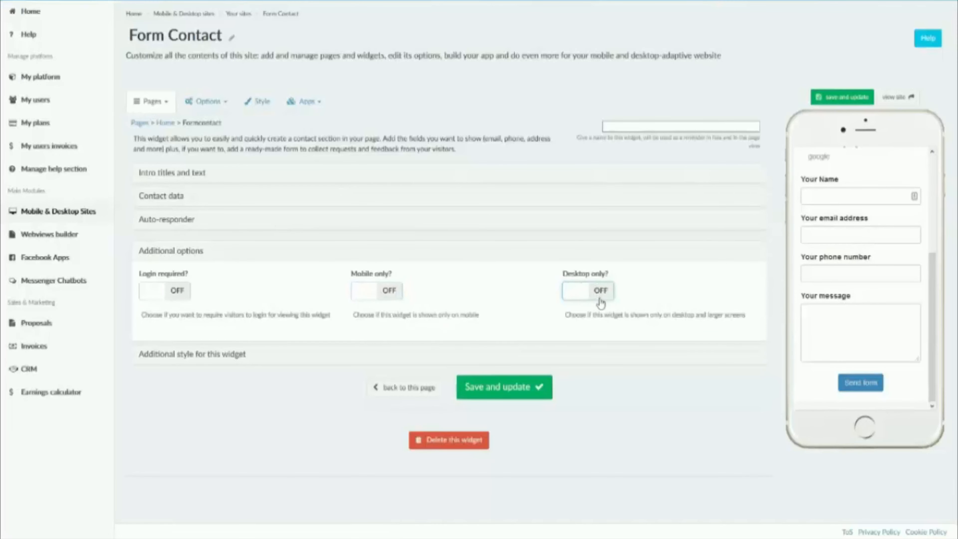
pyautogui.scroll(5, 830, 234)
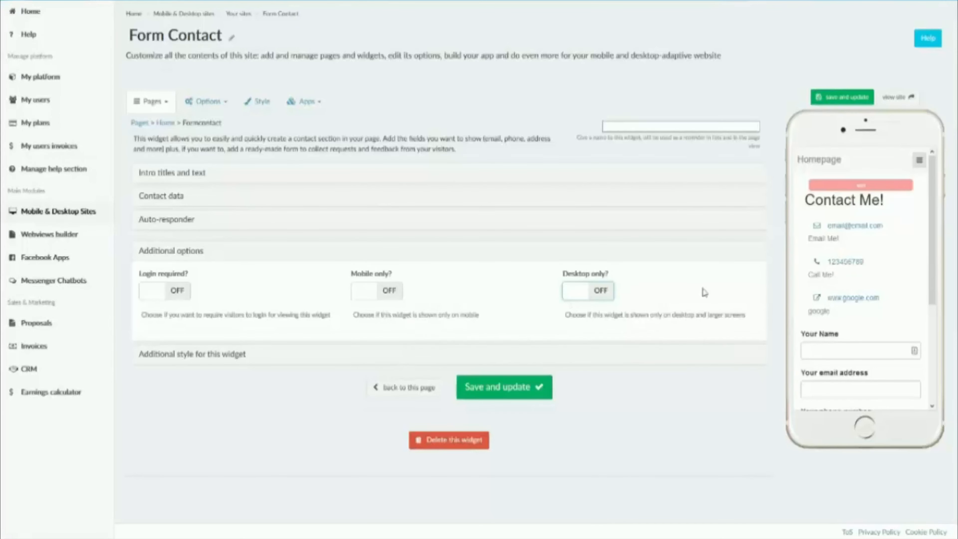
# - Open the widget's additional style settings and review the desktop space, margins and custom class options
pyautogui.click(206, 358)
pyautogui.scroll(-4, 206, 360)
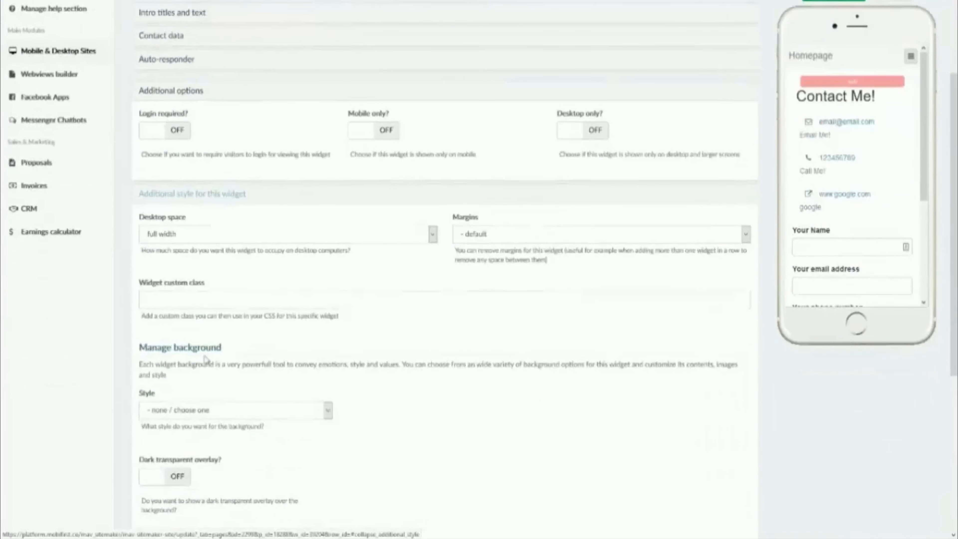
pyautogui.click(265, 236)
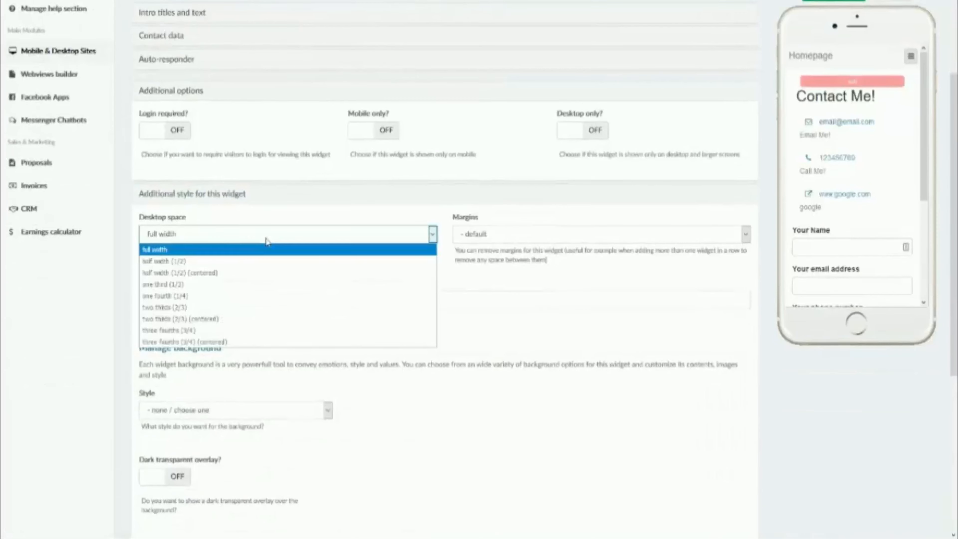
pyautogui.click(265, 238)
pyautogui.click(546, 238)
pyautogui.click(545, 238)
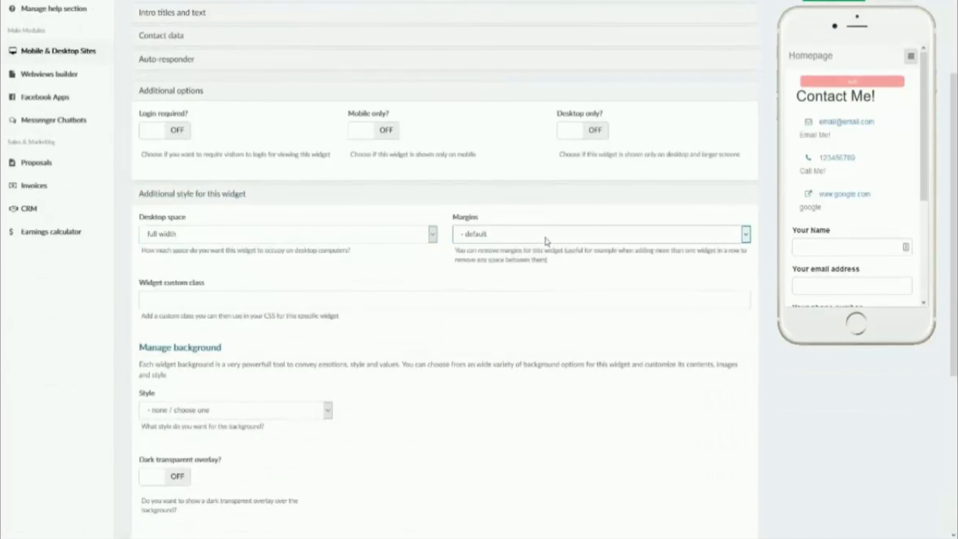
pyautogui.click(216, 299)
pyautogui.scroll(-3, 216, 300)
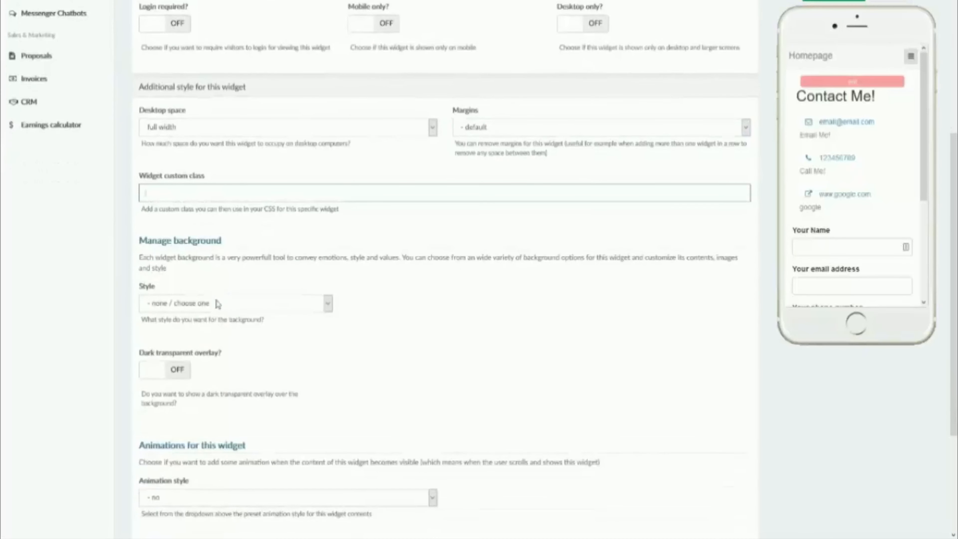
# - Give the widget a solid light gray background, save it and check the form in the phone preview
pyautogui.click(223, 306)
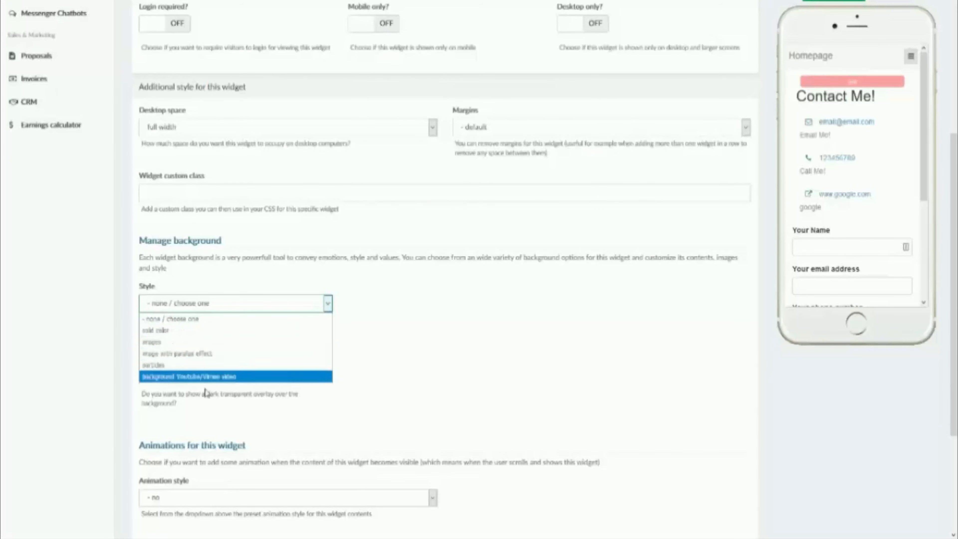
pyautogui.click(193, 331)
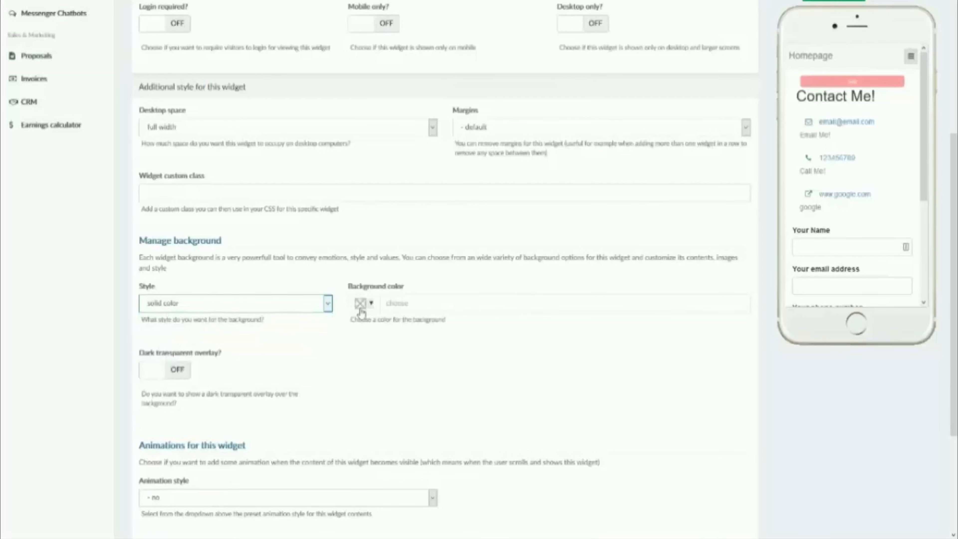
pyautogui.click(370, 305)
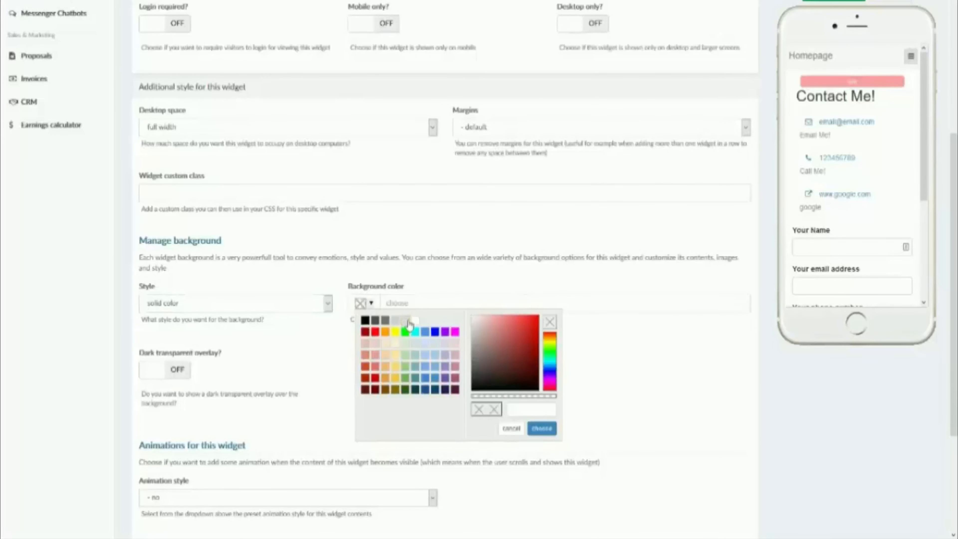
pyautogui.click(405, 320)
pyautogui.click(542, 429)
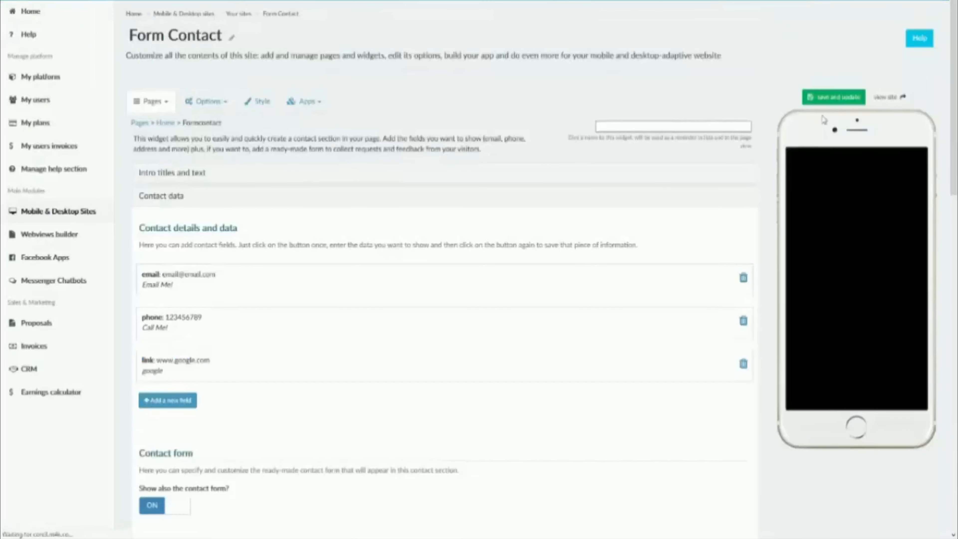
pyautogui.scroll(-5, 920, 282)
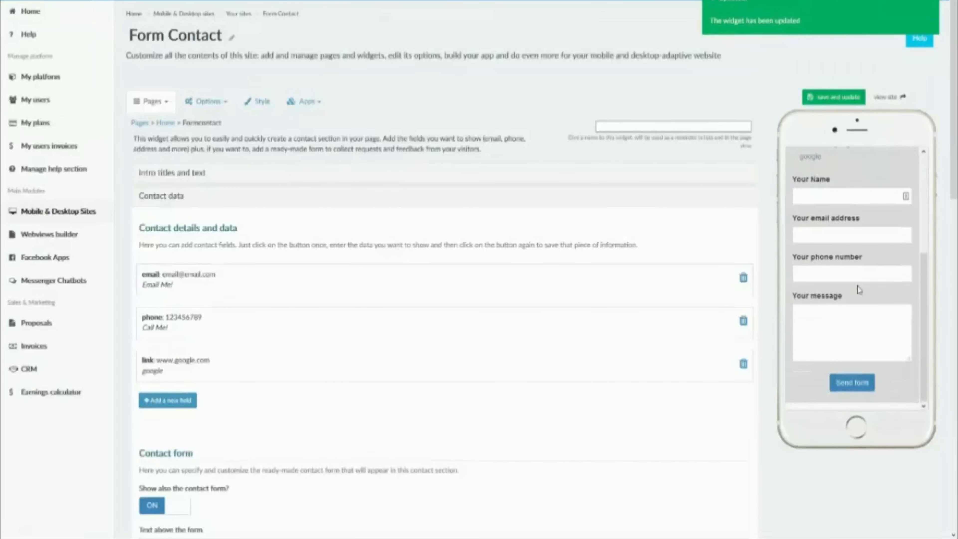
pyautogui.scroll(-15, 411, 274)
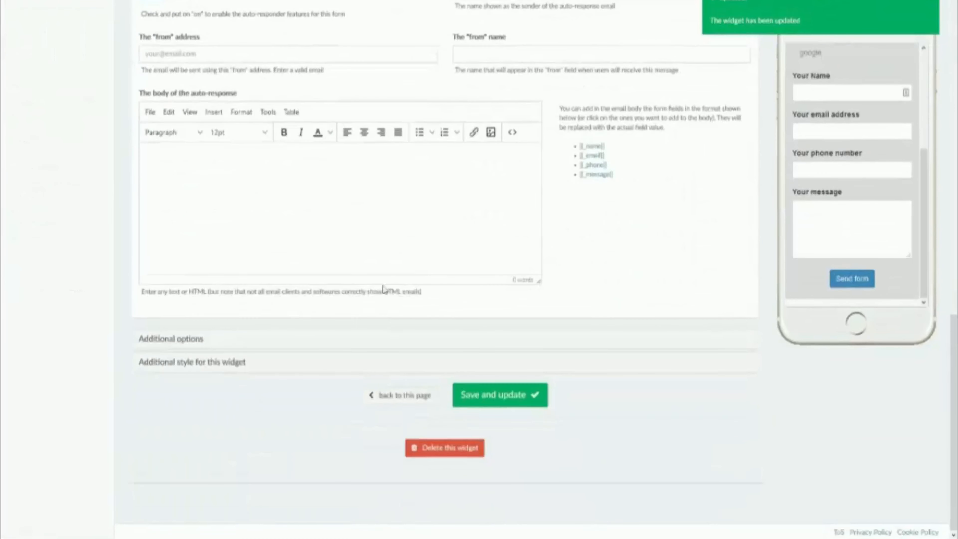
pyautogui.scroll(15, 177, 352)
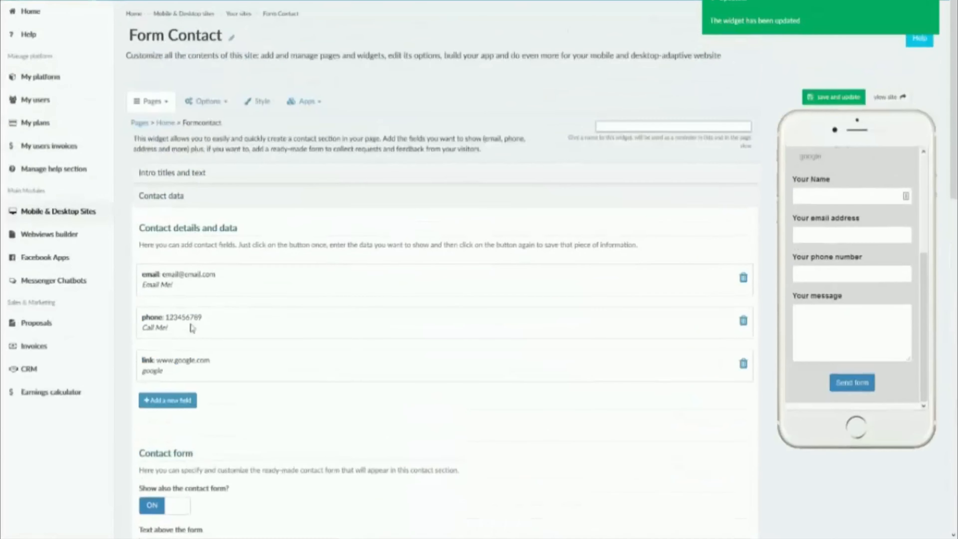